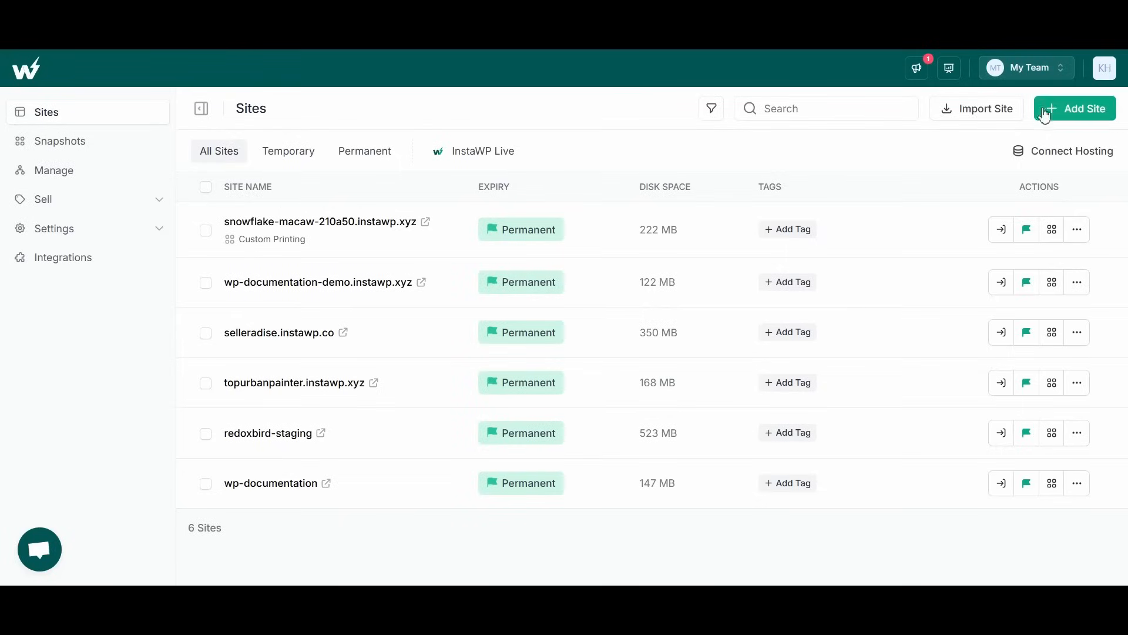
Create a new permanent site from scratch with WordPress 6.8.1 and PHP 8.0, without any extra plugins.
{"action": "left_click", "coordinate": [1087, 108]}
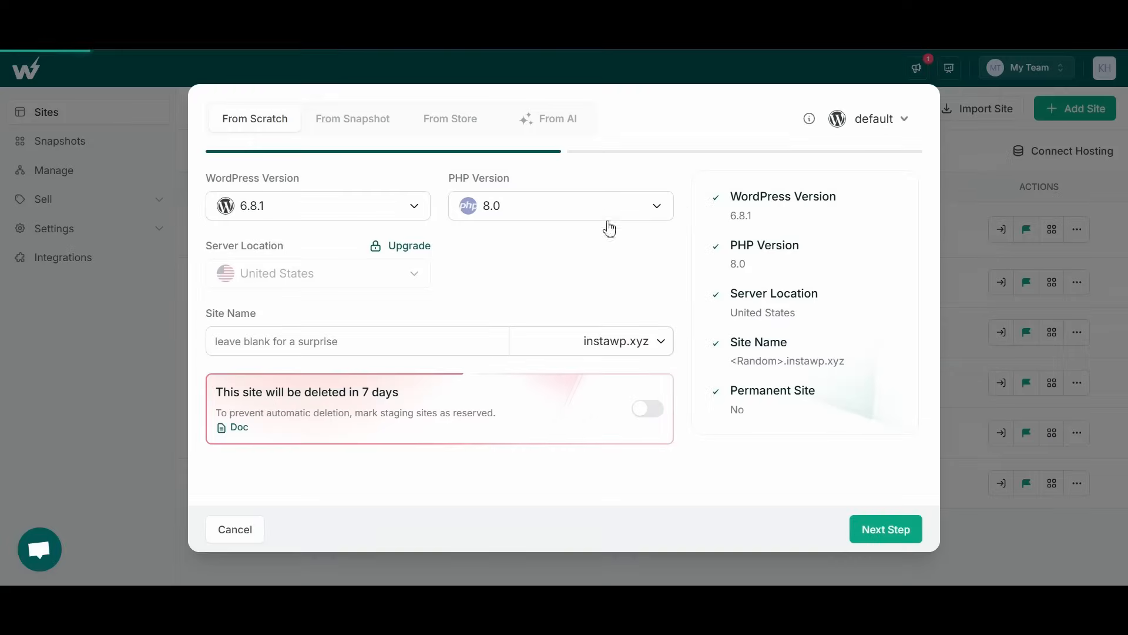
{"action": "left_click", "coordinate": [652, 410]}
{"action": "left_click", "coordinate": [885, 530]}
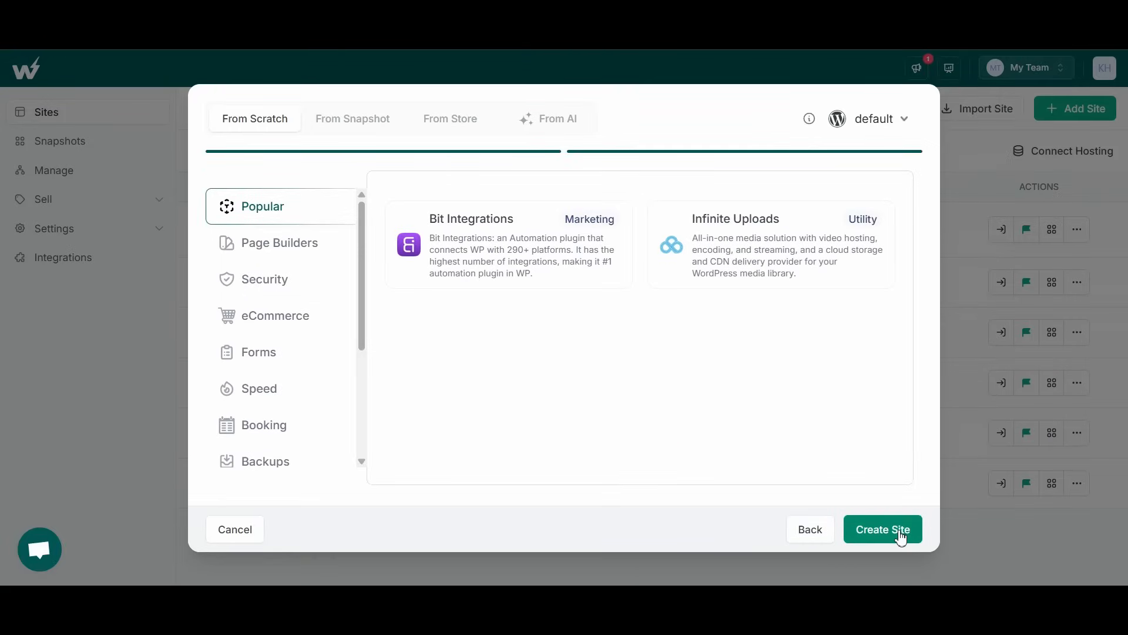
{"action": "left_click", "coordinate": [900, 536]}
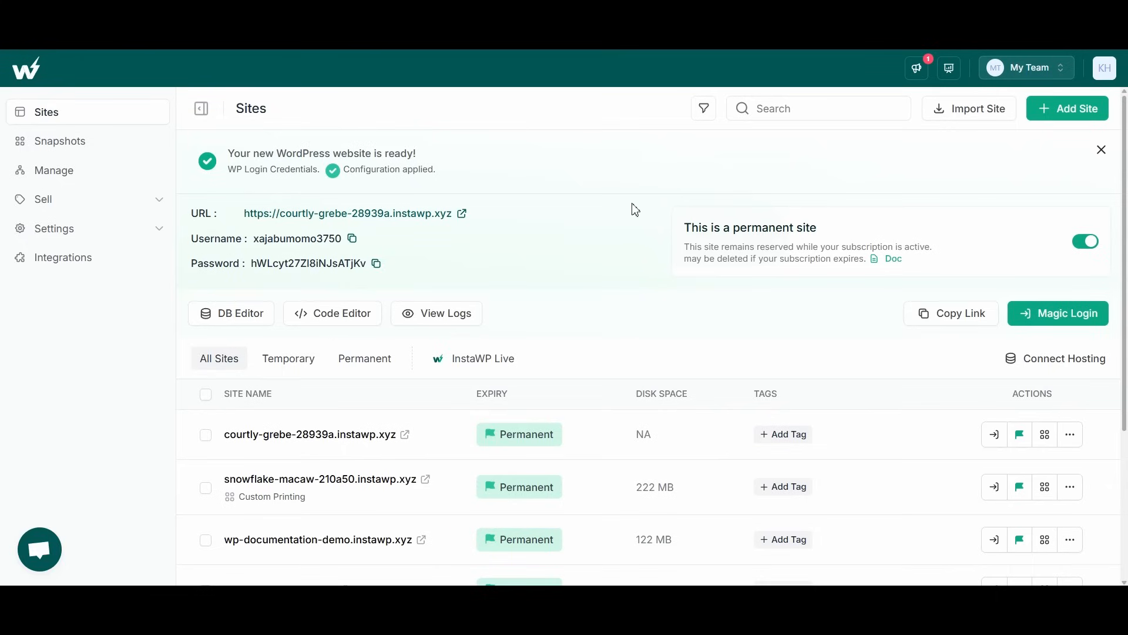
Log in to the new site's WordPress dashboard and visit the site's front end.
{"action": "left_click", "coordinate": [1065, 324]}
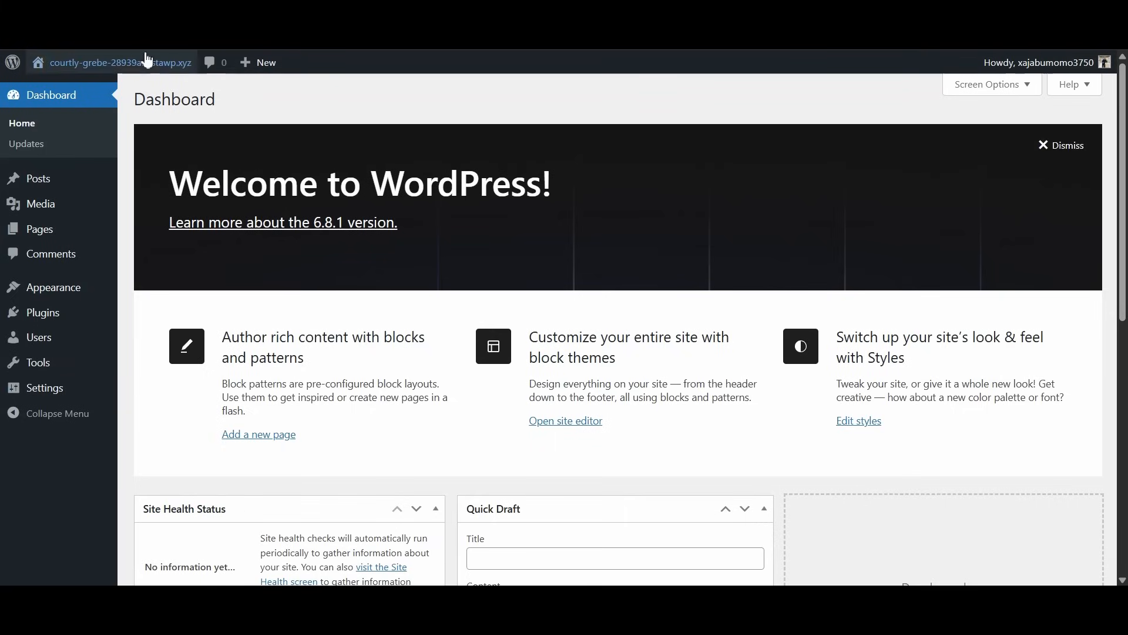
{"action": "left_click", "coordinate": [116, 87]}
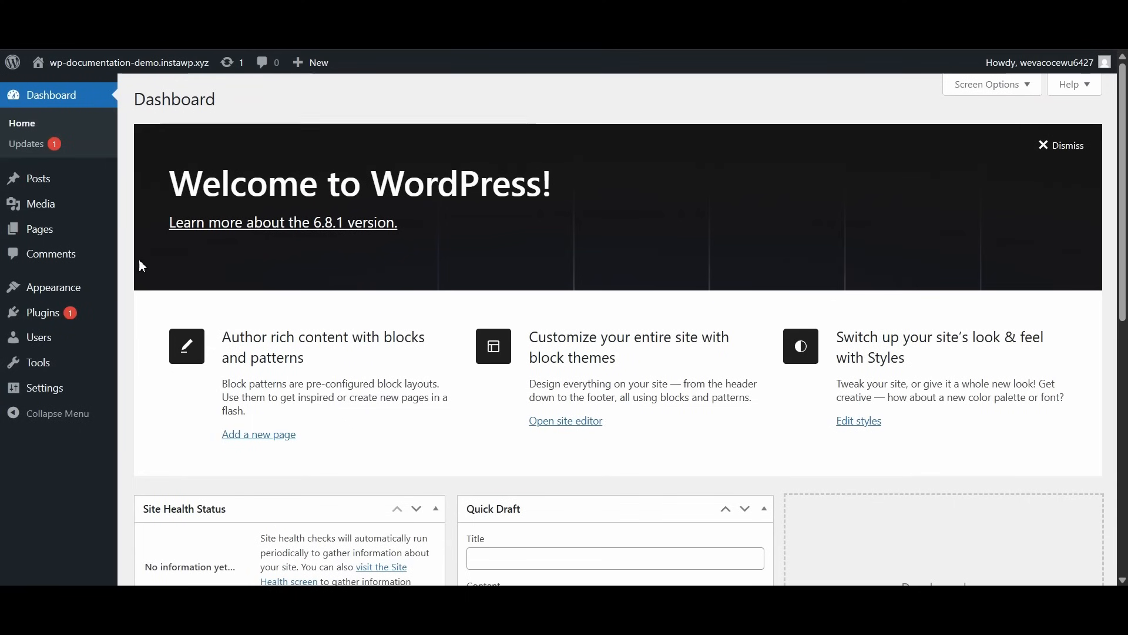
Search the WordPress theme directory for "wp documentation" from the themes page.
{"action": "mouse_move", "coordinate": [91, 292]}
{"action": "left_click", "coordinate": [149, 291]}
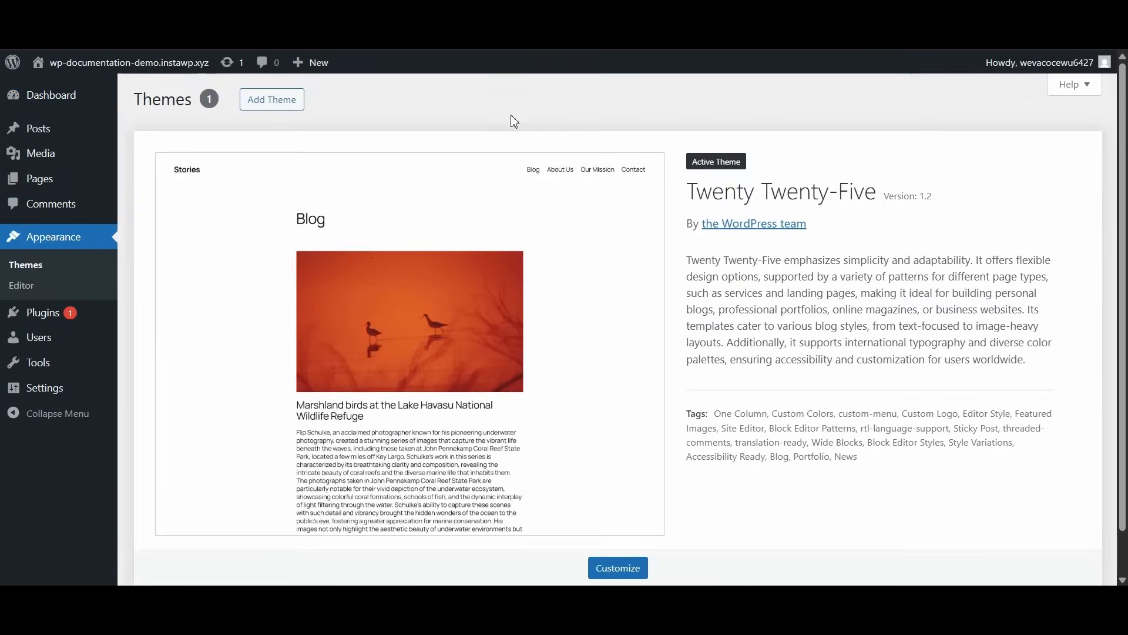
{"action": "left_click", "coordinate": [285, 100]}
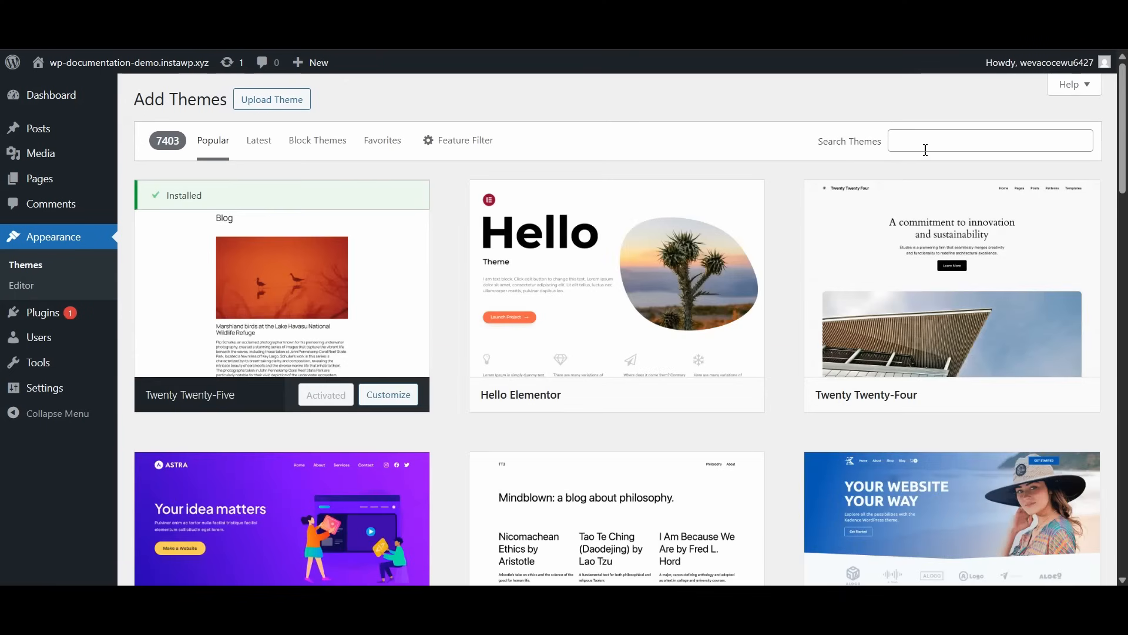
{"action": "left_click", "coordinate": [925, 148]}
{"action": "type", "text": "wp docum"}
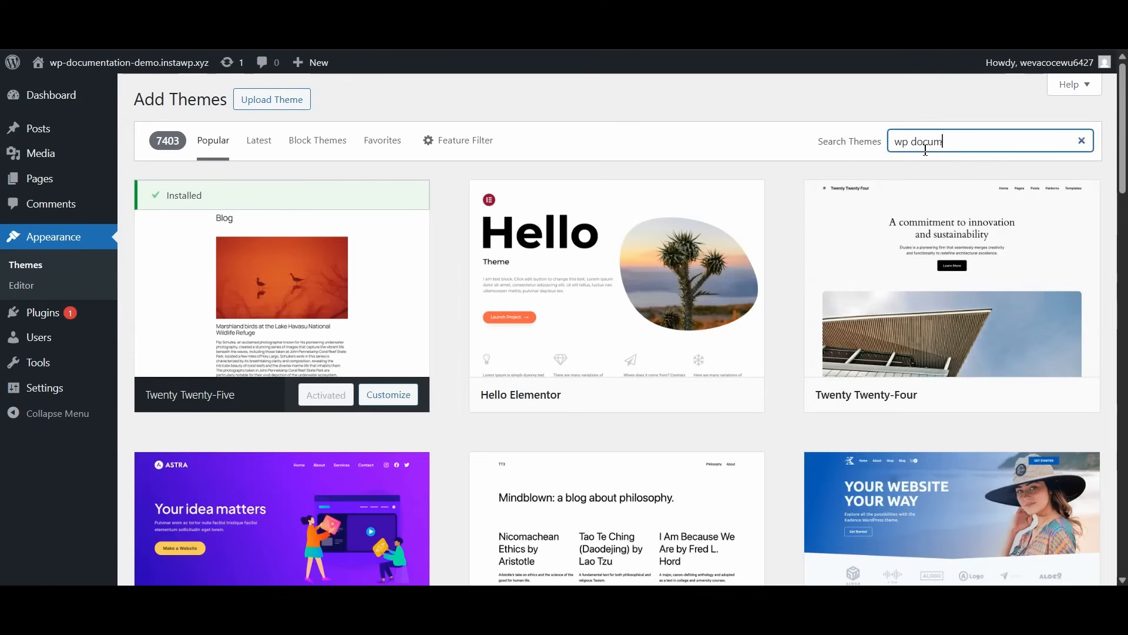
{"action": "type", "text": "entation"}
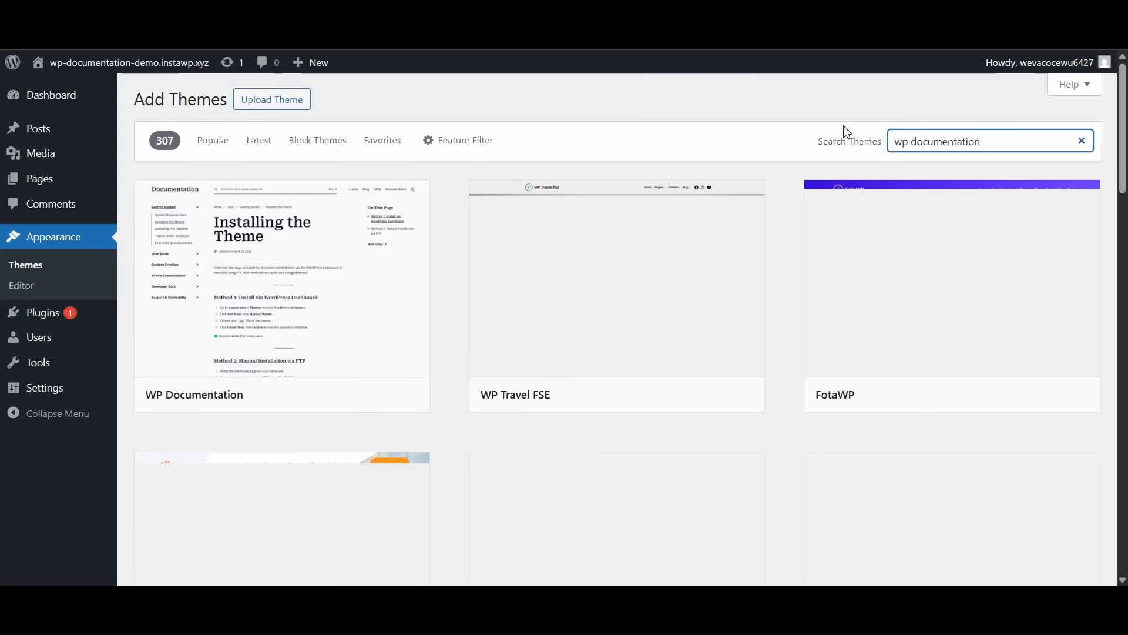
Install and activate the WP Documentation theme.
{"action": "mouse_move", "coordinate": [330, 224]}
{"action": "left_click", "coordinate": [347, 394]}
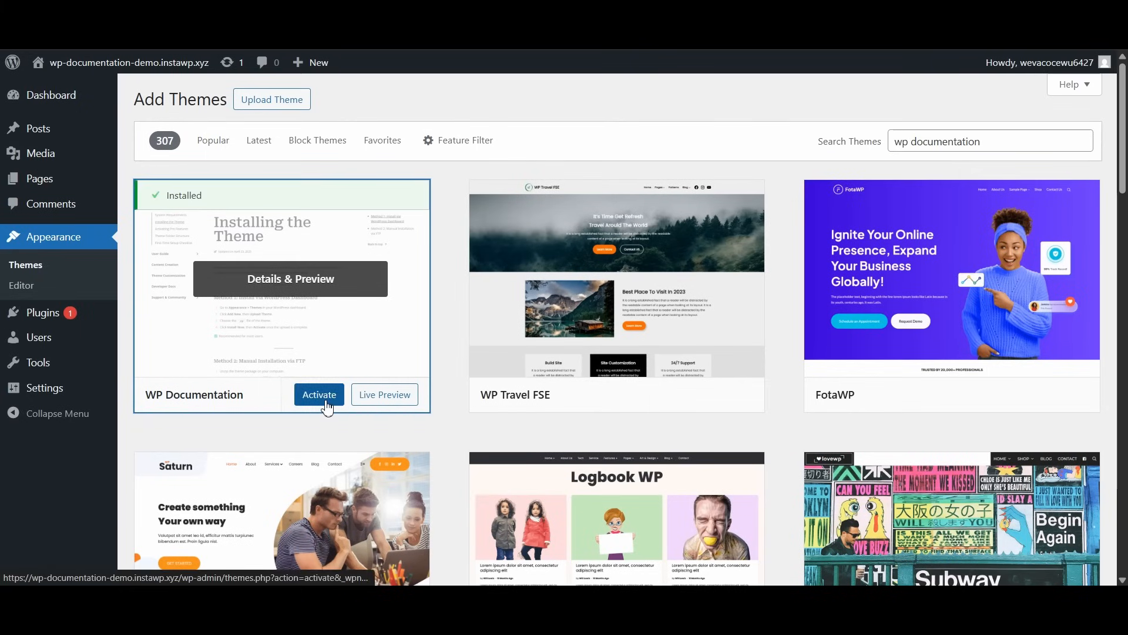
{"action": "left_click", "coordinate": [328, 407]}
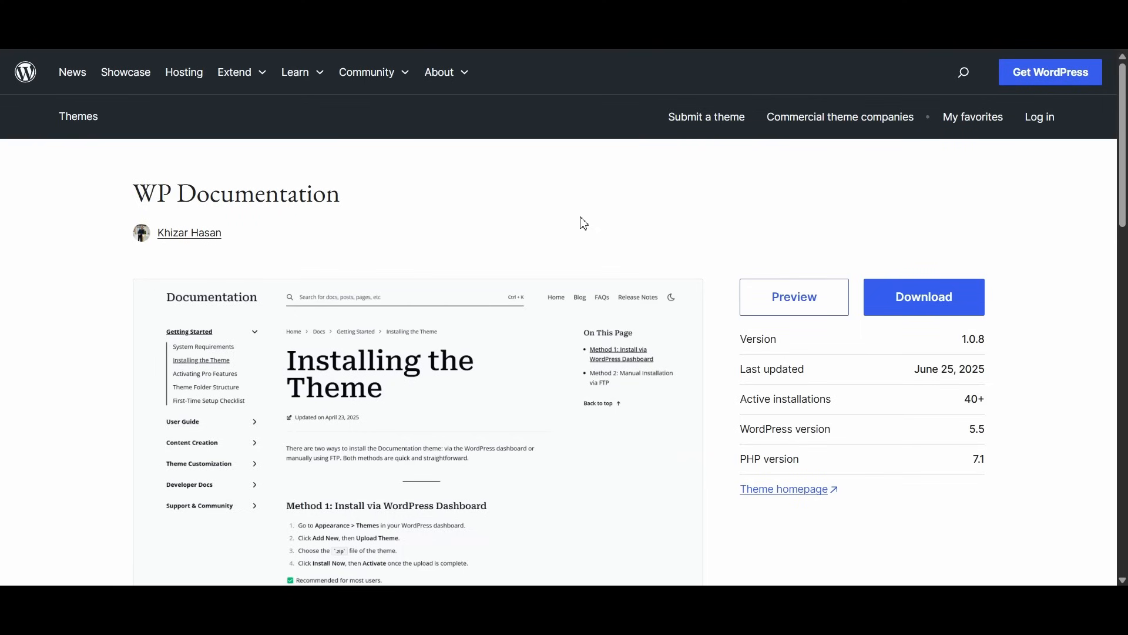
{"action": "scroll", "coordinate": [583, 223], "scroll_direction": "down", "scroll_amount": 6}
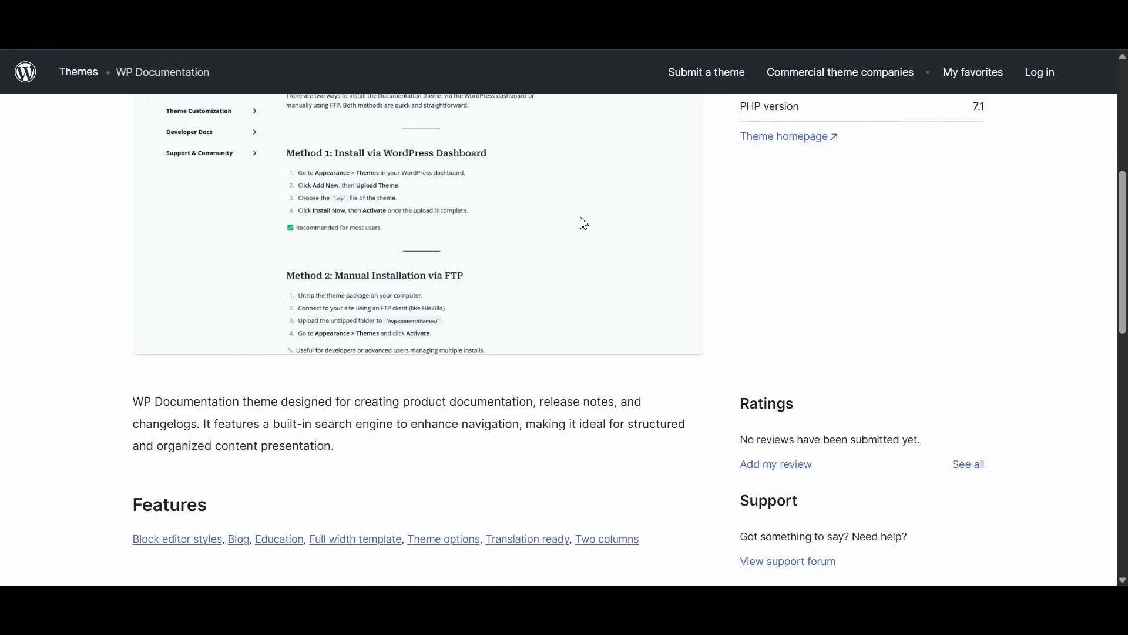
{"action": "scroll", "coordinate": [584, 223], "scroll_direction": "down", "scroll_amount": 10}
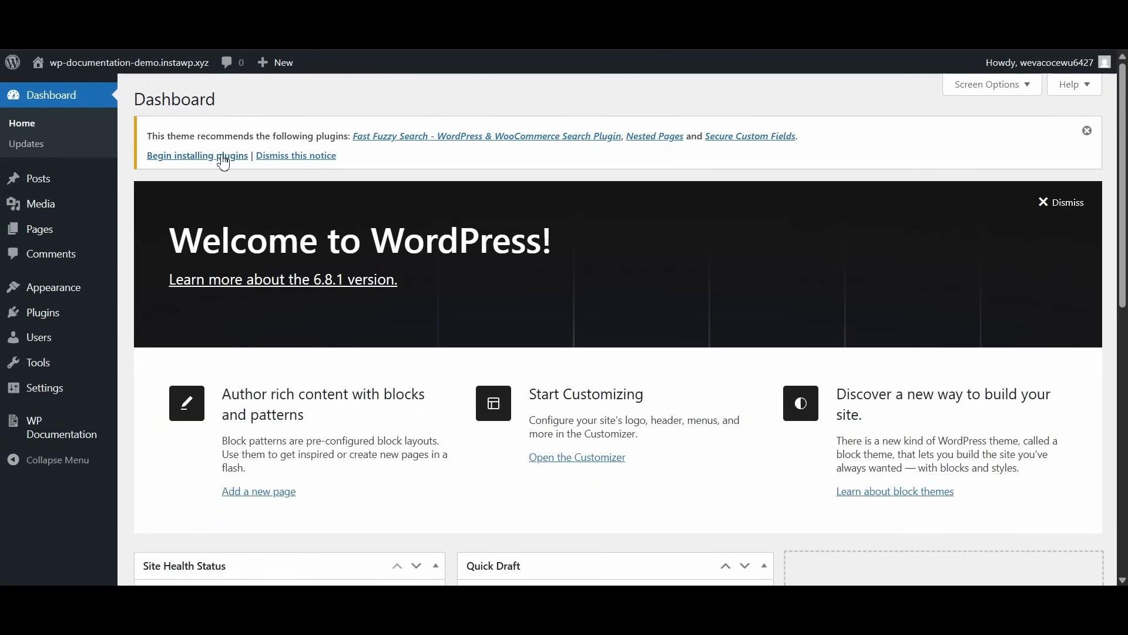
Install the theme's three recommended plugins: Fast Fuzzy Search, Nested Pages and Secure Custom Fields.
{"action": "left_click", "coordinate": [222, 156]}
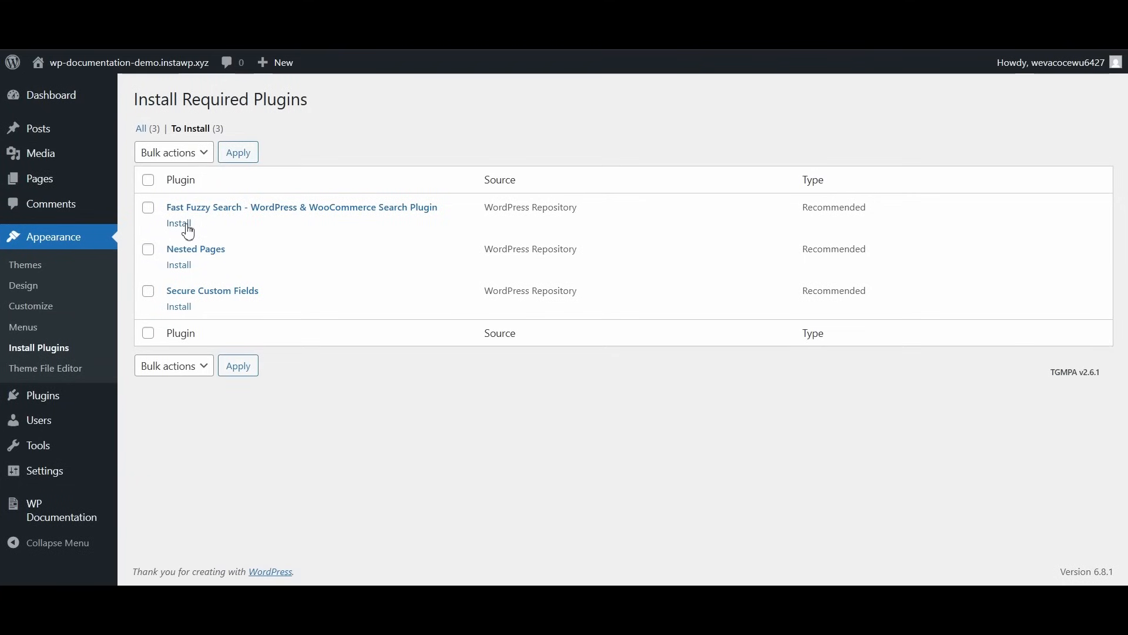
{"action": "left_click", "coordinate": [185, 226]}
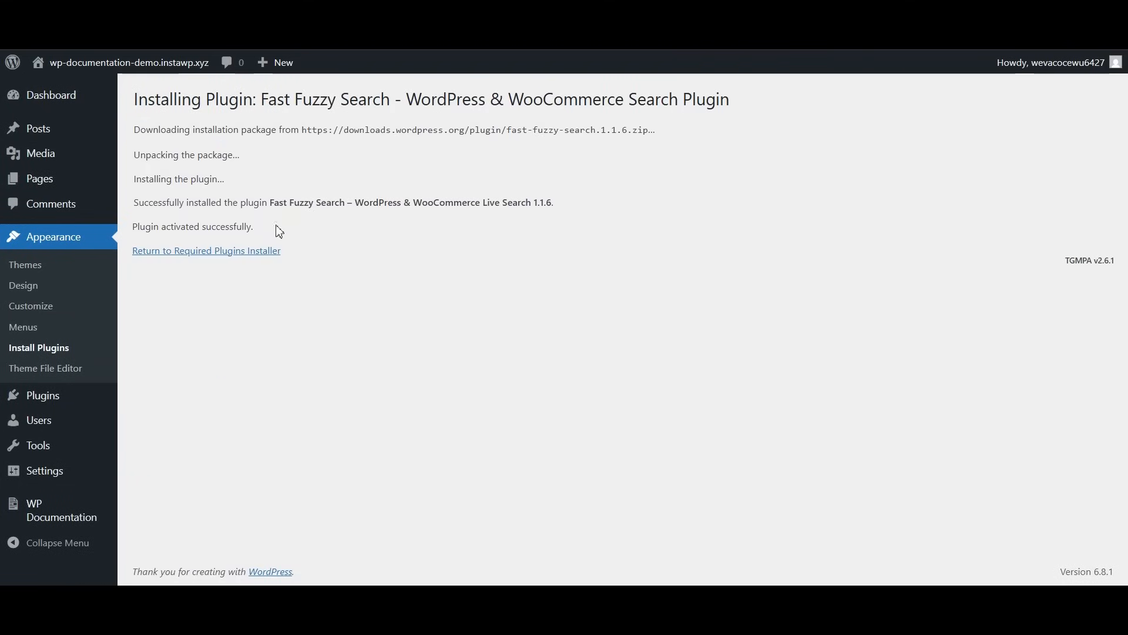
{"action": "left_click", "coordinate": [254, 253]}
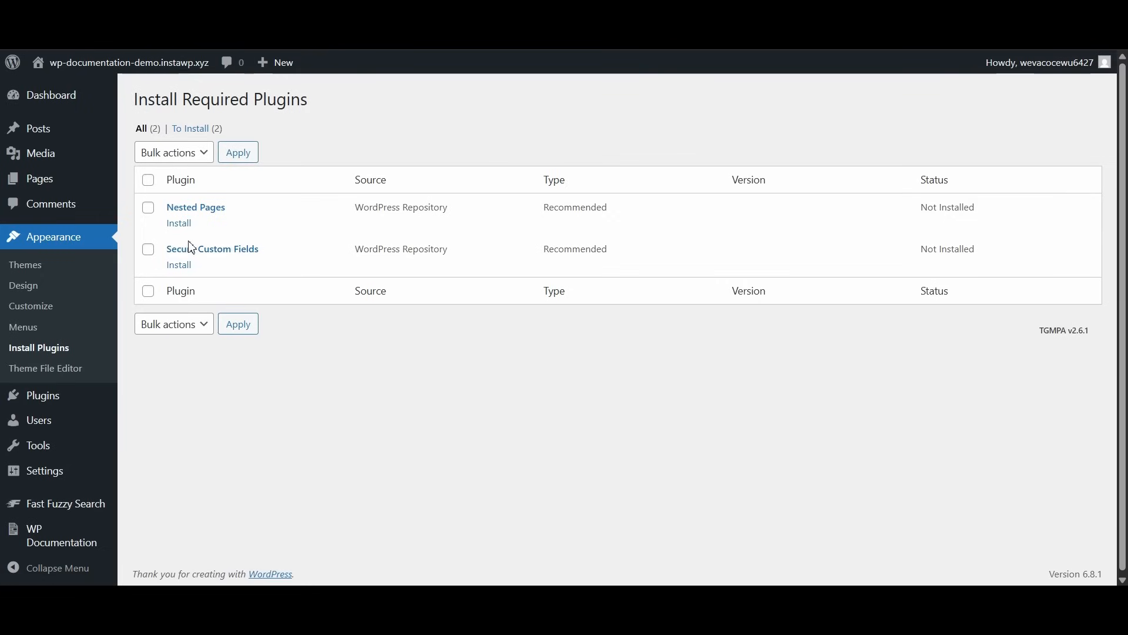
{"action": "left_click", "coordinate": [185, 225]}
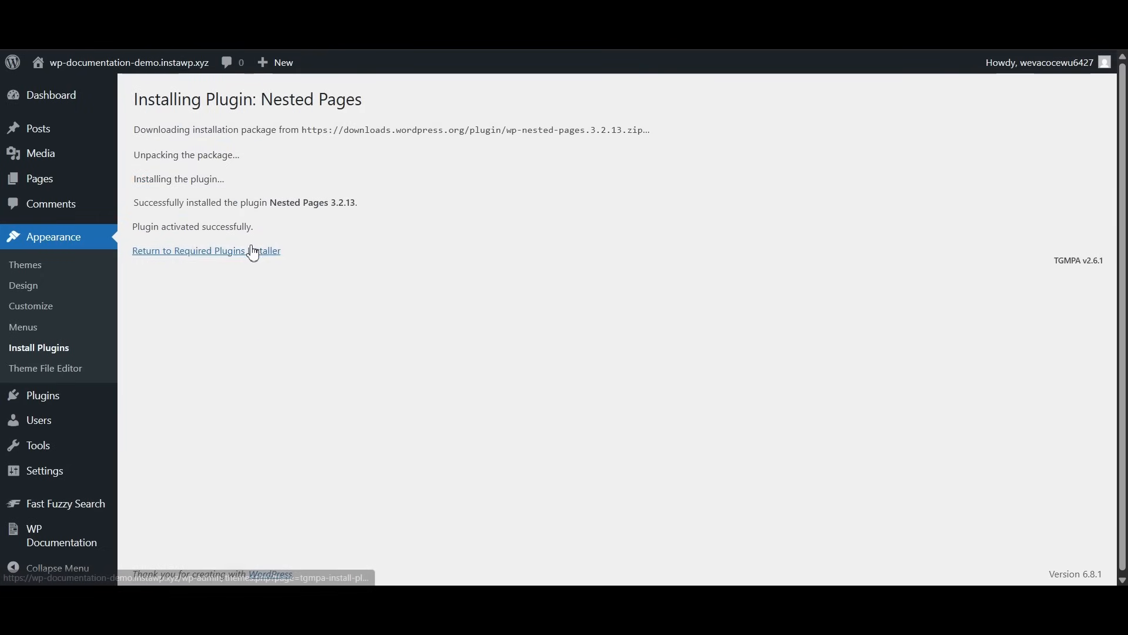
{"action": "left_click", "coordinate": [254, 253]}
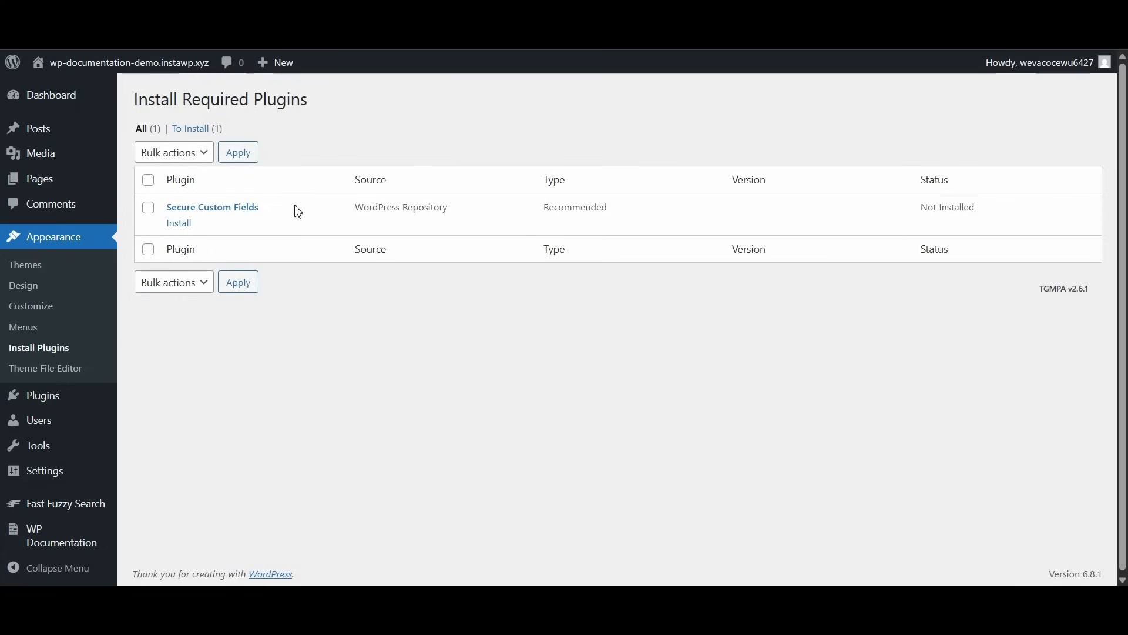
{"action": "left_click", "coordinate": [188, 226]}
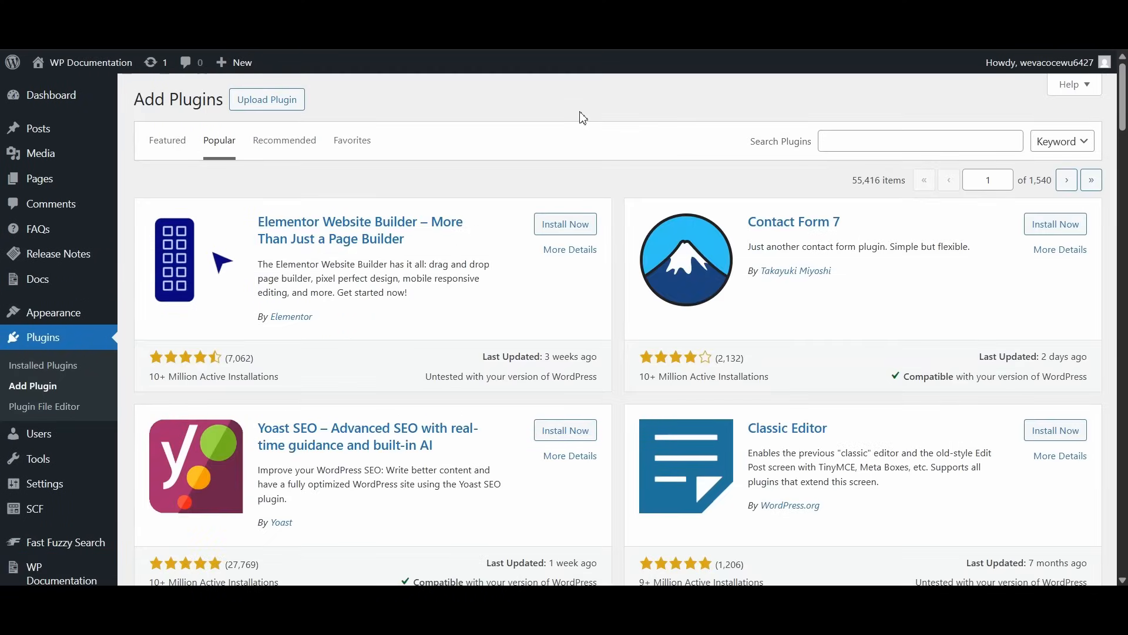
{"action": "scroll", "coordinate": [580, 117], "scroll_direction": "down", "scroll_amount": 3}
{"action": "scroll", "coordinate": [580, 117], "scroll_direction": "down", "scroll_amount": 5}
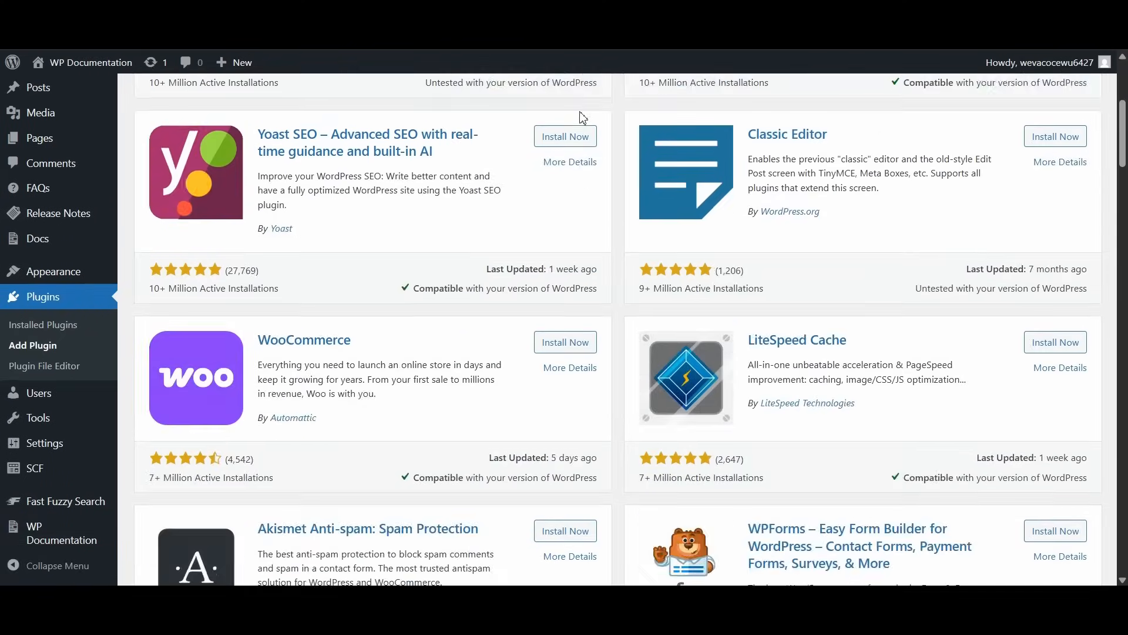
{"action": "scroll", "coordinate": [617, 157], "scroll_direction": "down", "scroll_amount": 9}
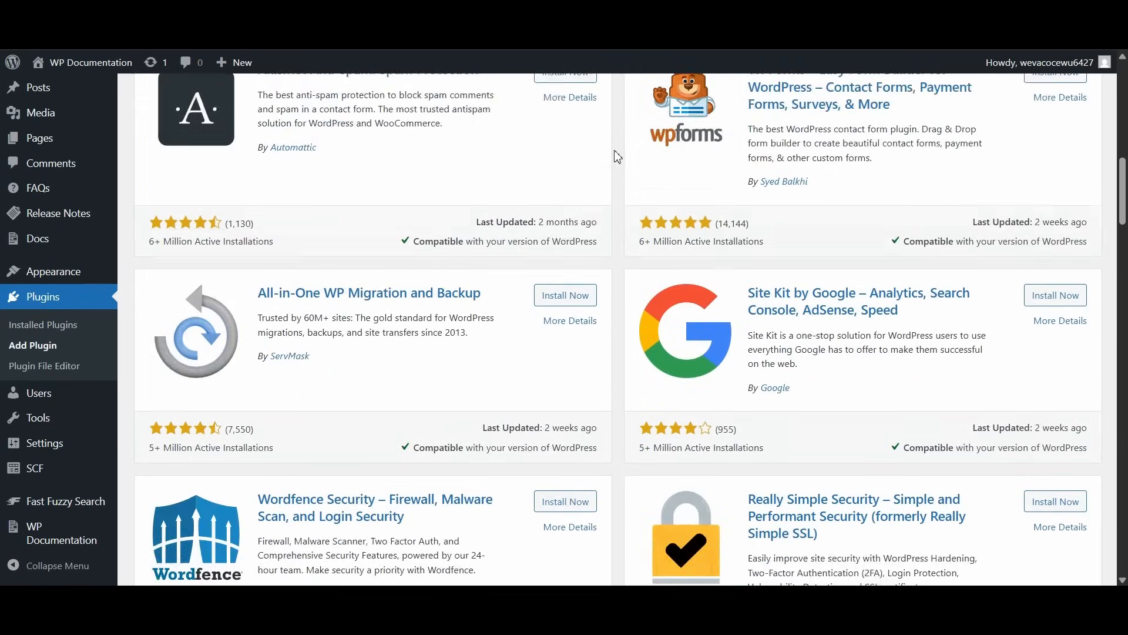
{"action": "scroll", "coordinate": [617, 157], "scroll_direction": "down", "scroll_amount": 15}
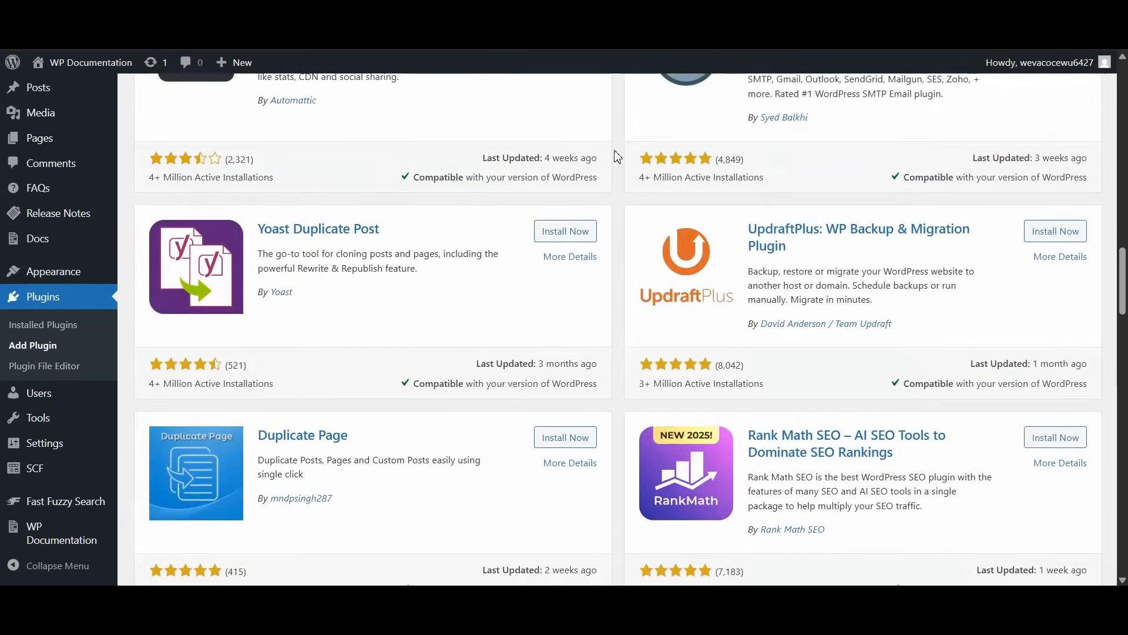
{"action": "scroll", "coordinate": [617, 157], "scroll_direction": "down", "scroll_amount": 8}
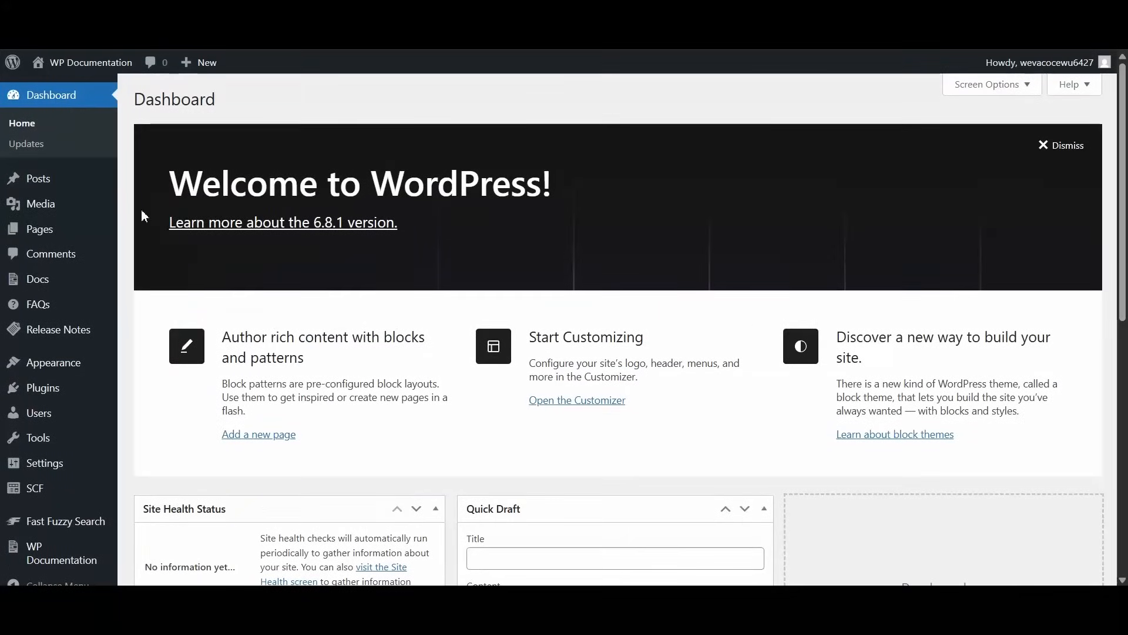
Add a new page, finish the editor's welcome guide and title the page "Docs".
{"action": "mouse_move", "coordinate": [71, 228]}
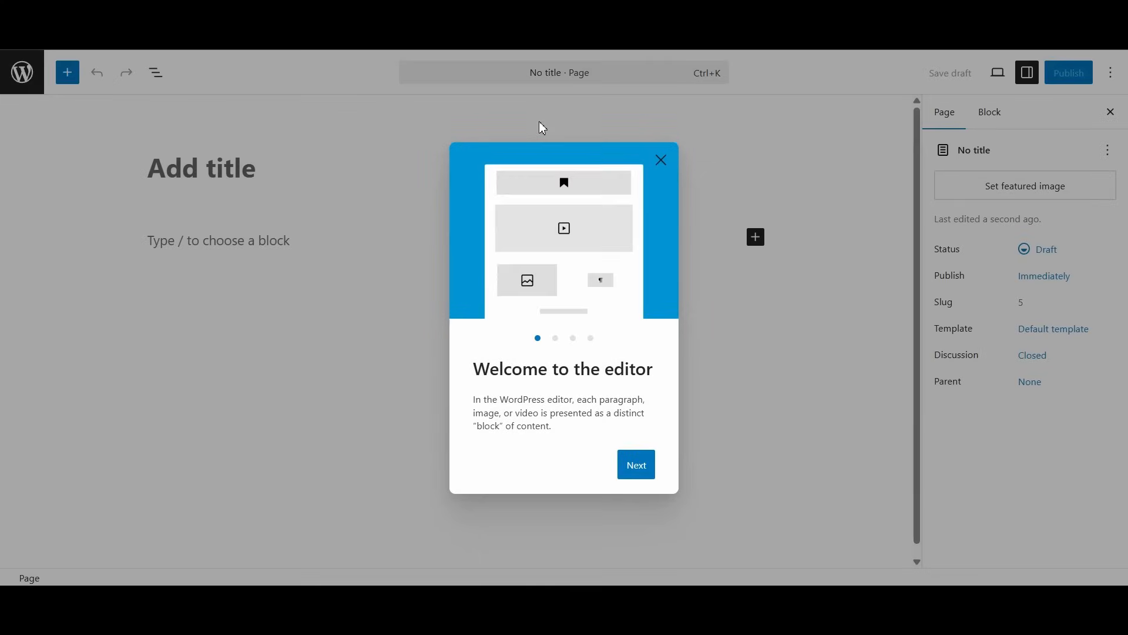
{"action": "left_click", "coordinate": [639, 470]}
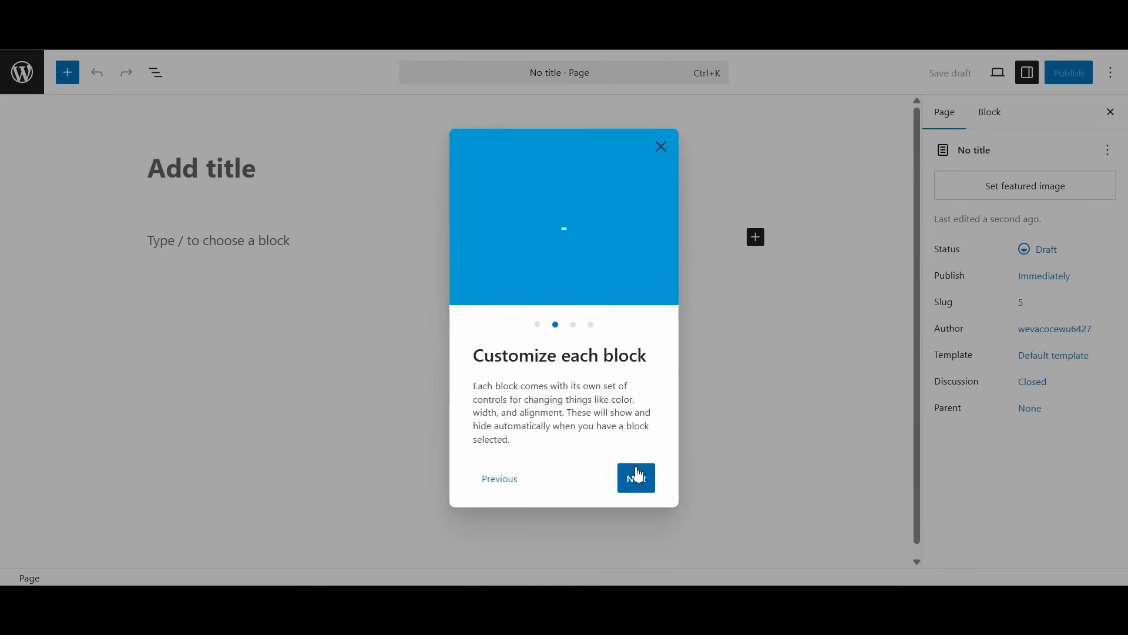
{"action": "left_click", "coordinate": [638, 470]}
{"action": "left_click", "coordinate": [639, 472]}
{"action": "left_click", "coordinate": [639, 474]}
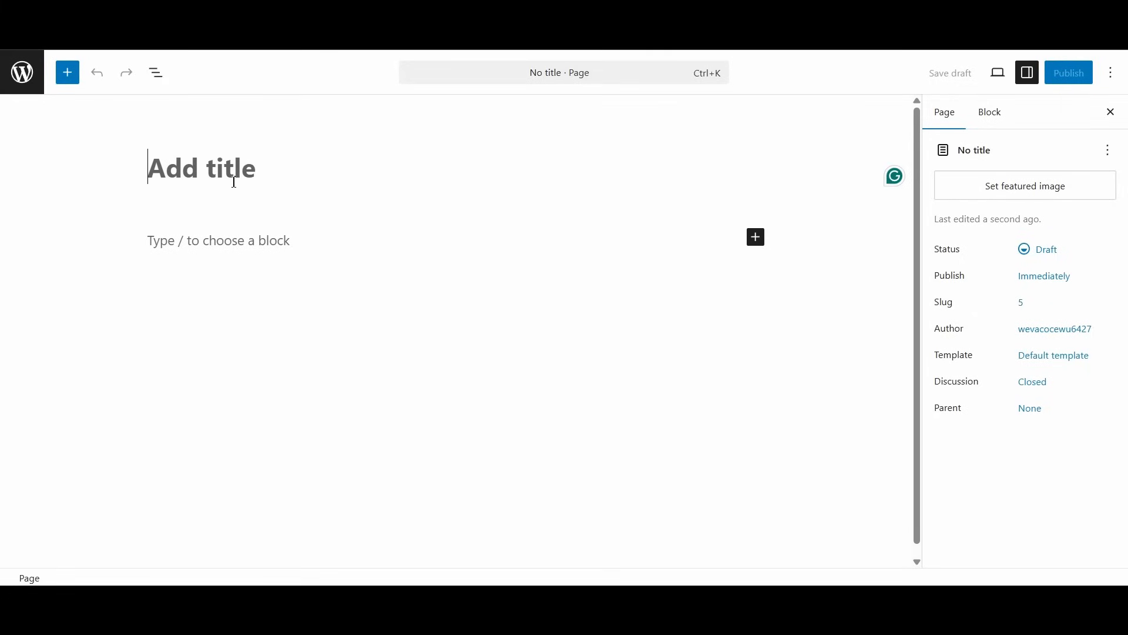
{"action": "type", "text": "Docs"}
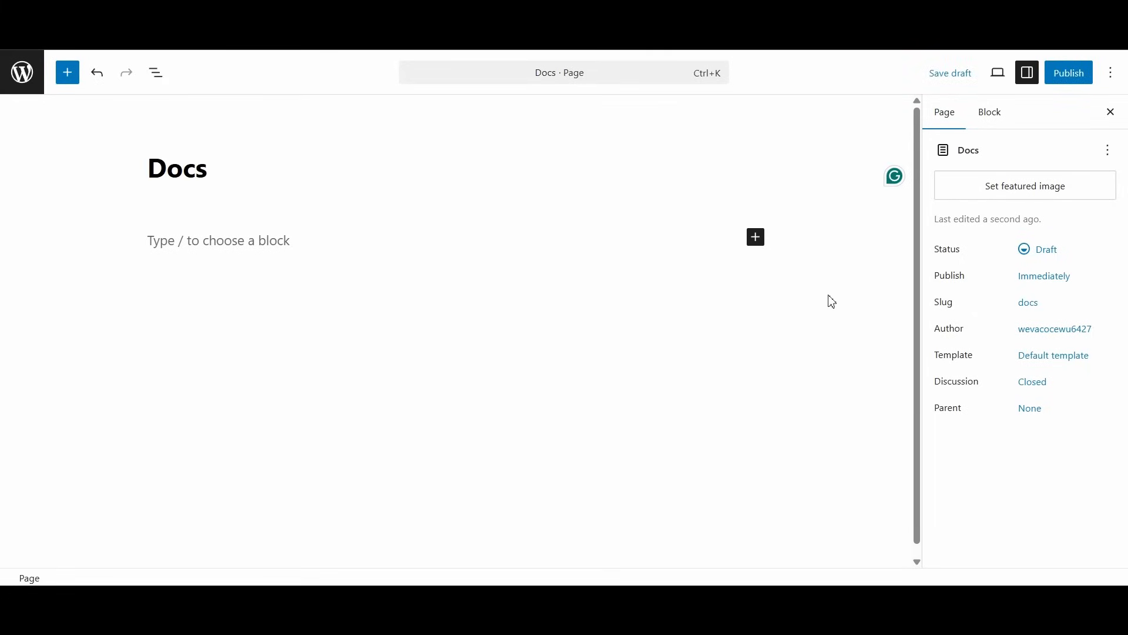
Assign the Docs (Home) template to the Docs page and publish it.
{"action": "left_click", "coordinate": [1058, 357]}
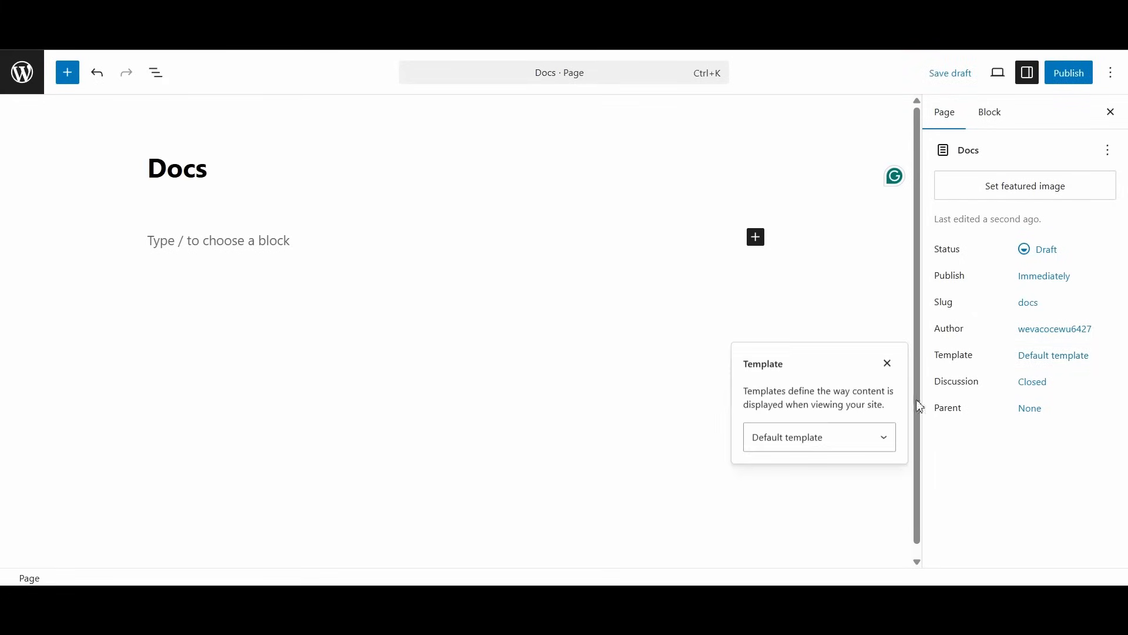
{"action": "left_click", "coordinate": [835, 427]}
{"action": "left_click", "coordinate": [814, 486]}
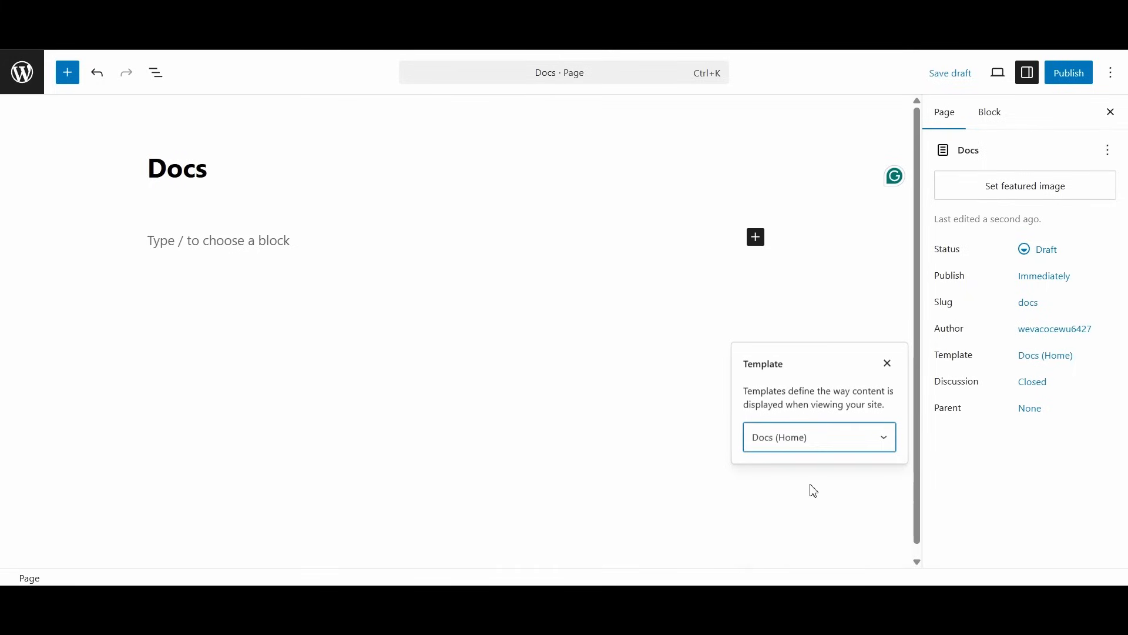
{"action": "left_click", "coordinate": [1074, 79]}
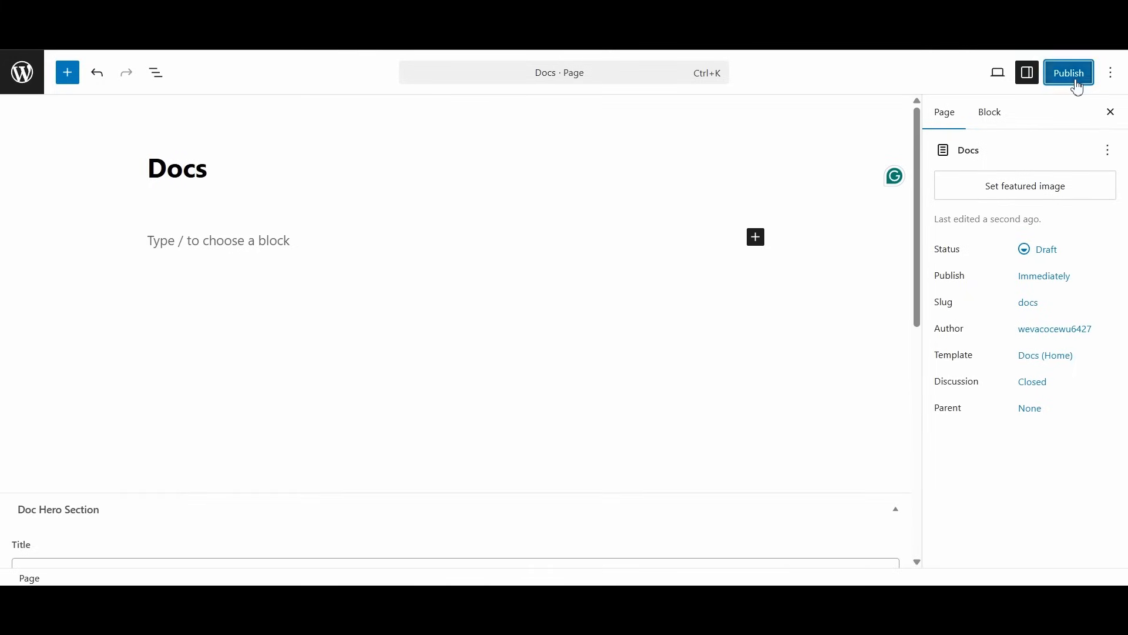
{"action": "left_click", "coordinate": [1077, 82]}
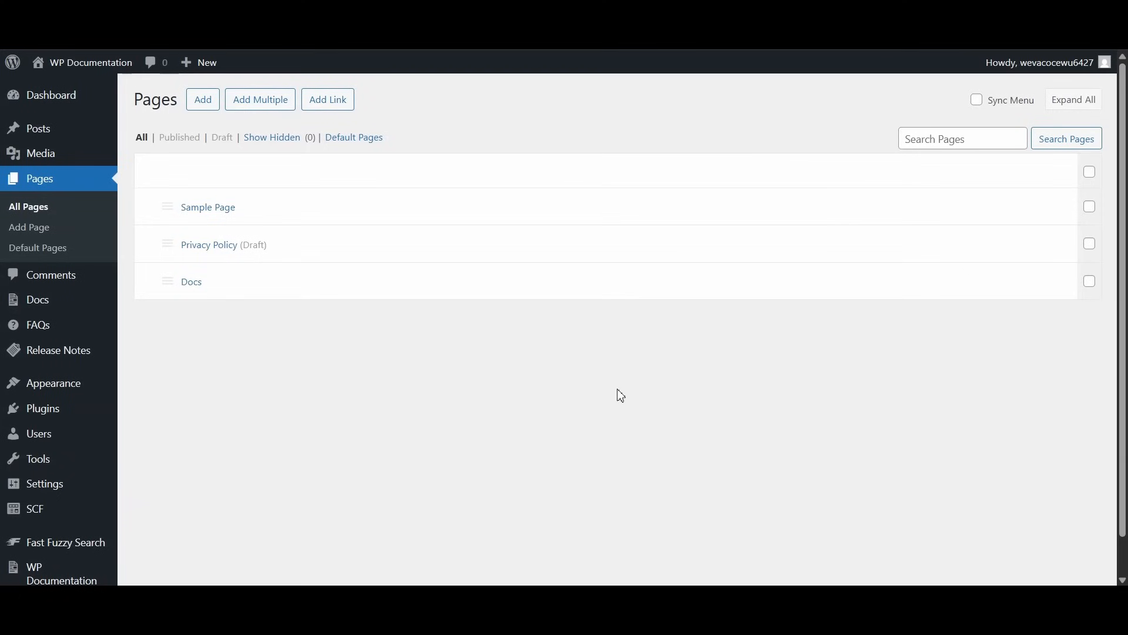
In the reading settings, make the homepage display the static page Docs and save the changes.
{"action": "mouse_move", "coordinate": [92, 490]}
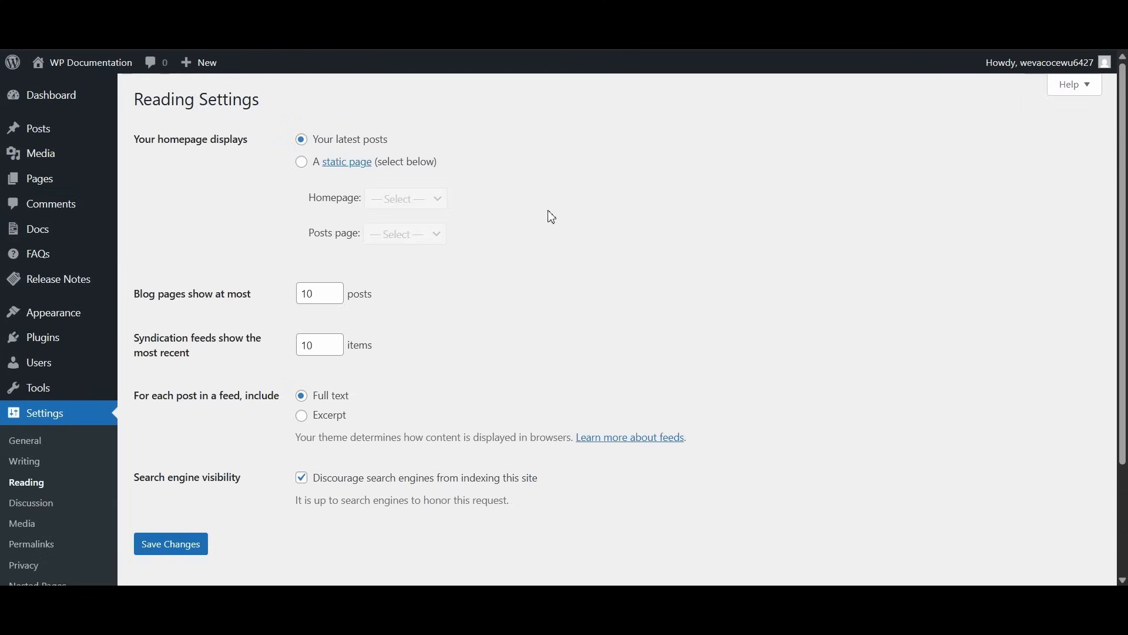
{"action": "left_click", "coordinate": [302, 168]}
{"action": "left_click", "coordinate": [416, 201]}
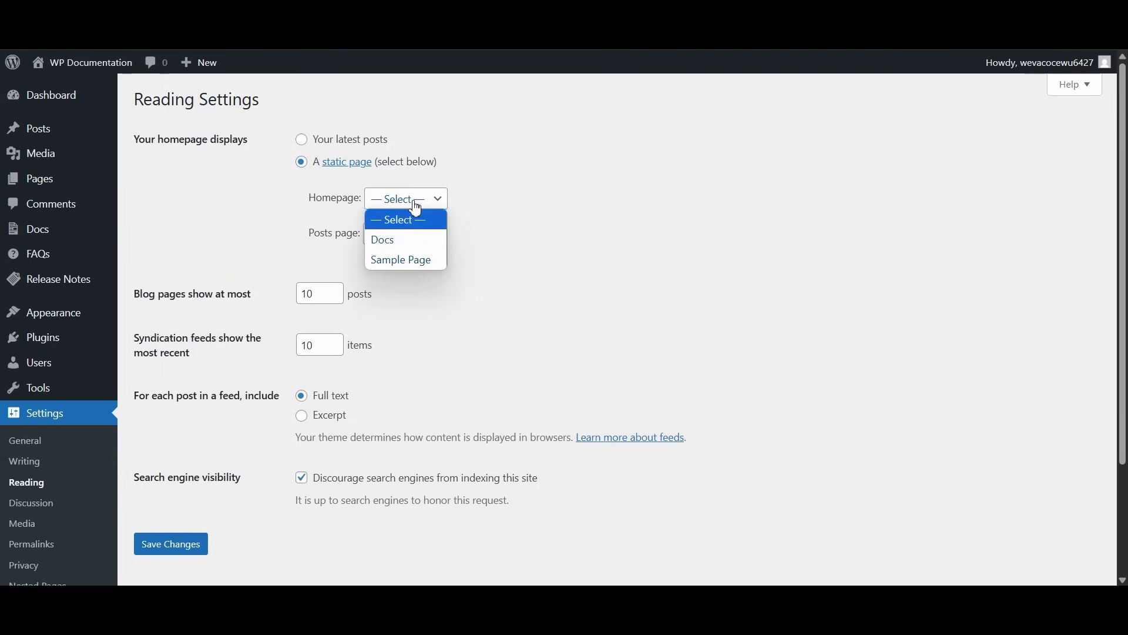
{"action": "left_click", "coordinate": [414, 241]}
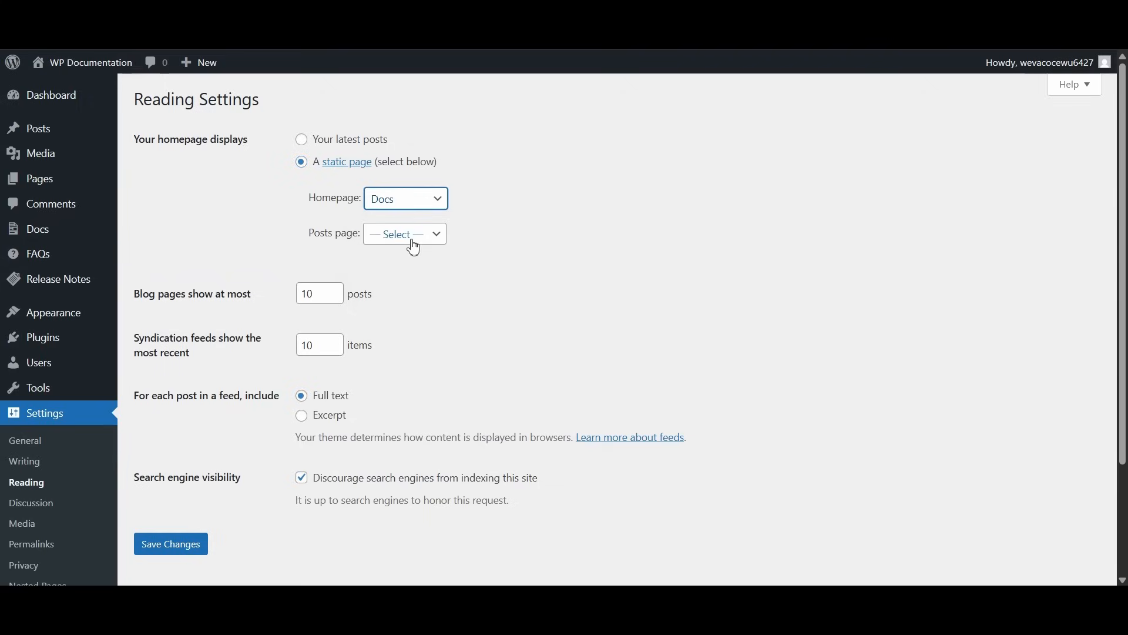
{"action": "left_click", "coordinate": [177, 546]}
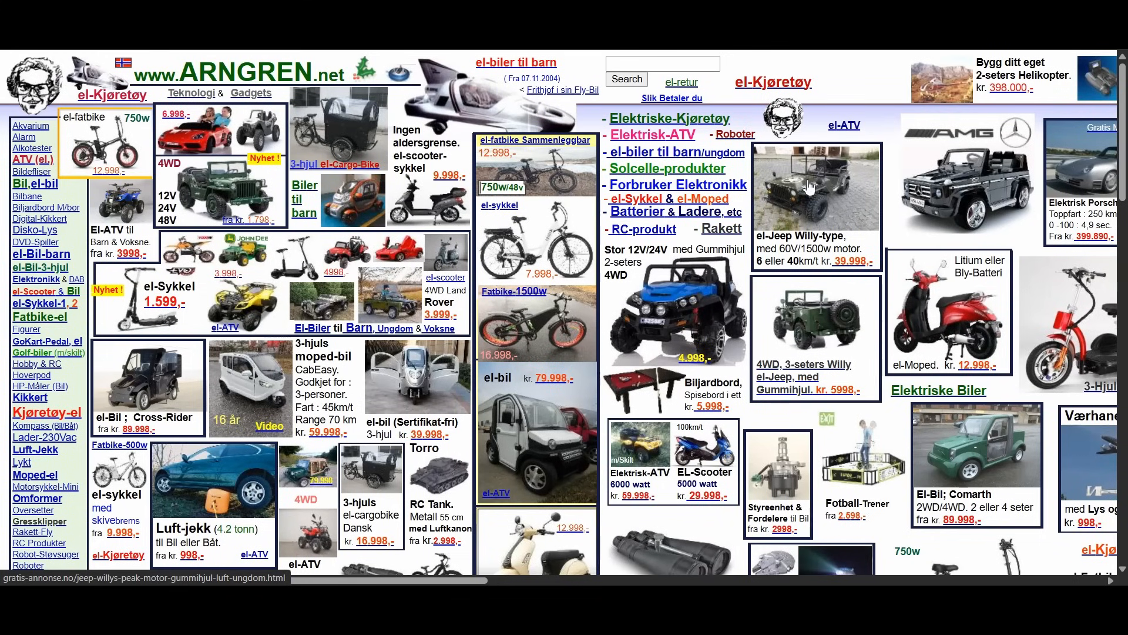
{"action": "scroll", "coordinate": [809, 187], "scroll_direction": "down", "scroll_amount": 3}
{"action": "scroll", "coordinate": [809, 187], "scroll_direction": "down", "scroll_amount": 10}
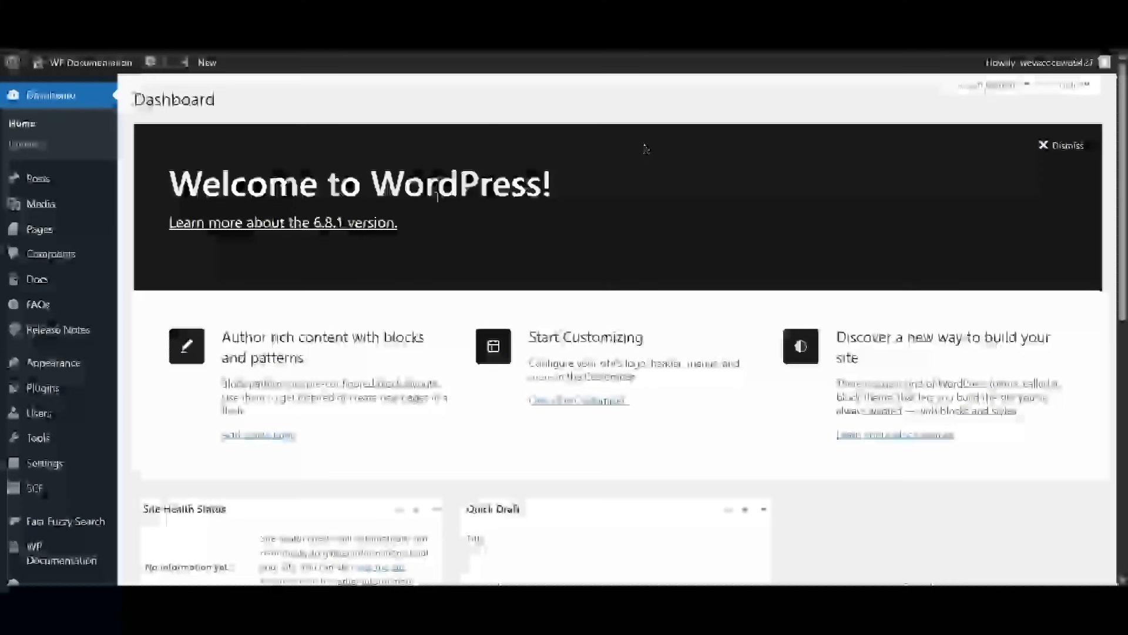
Open the WP Documentation theme's Customize settings and examine the primary color, color scheme and Docs Home hero options.
{"action": "scroll", "coordinate": [79, 411], "scroll_direction": "down", "scroll_amount": 5}
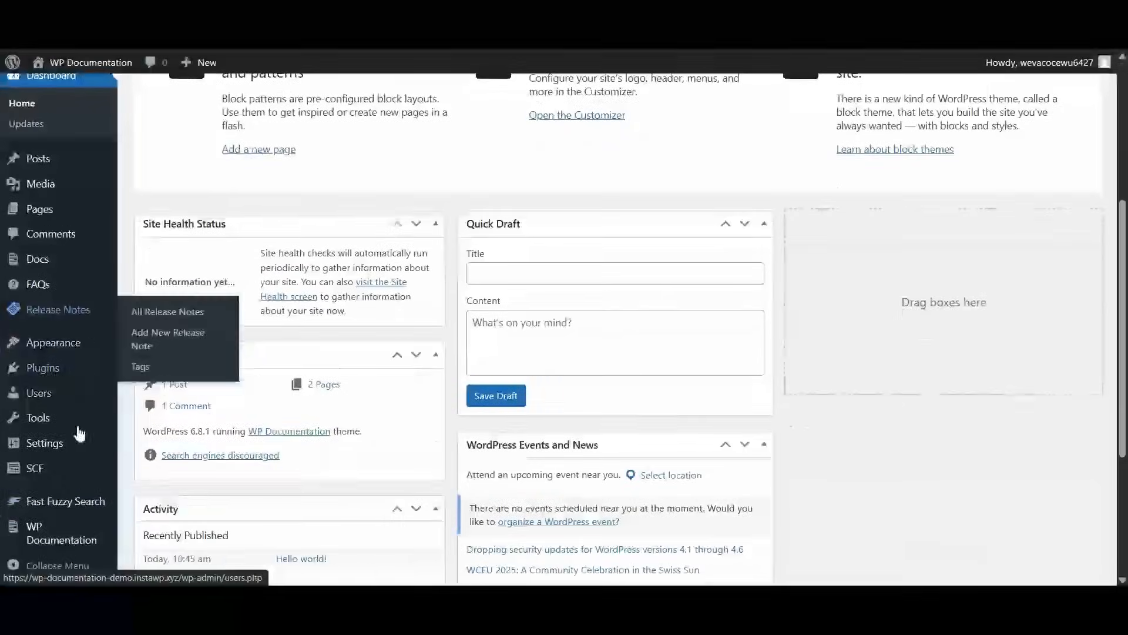
{"action": "mouse_move", "coordinate": [63, 537]}
{"action": "left_click", "coordinate": [164, 546]}
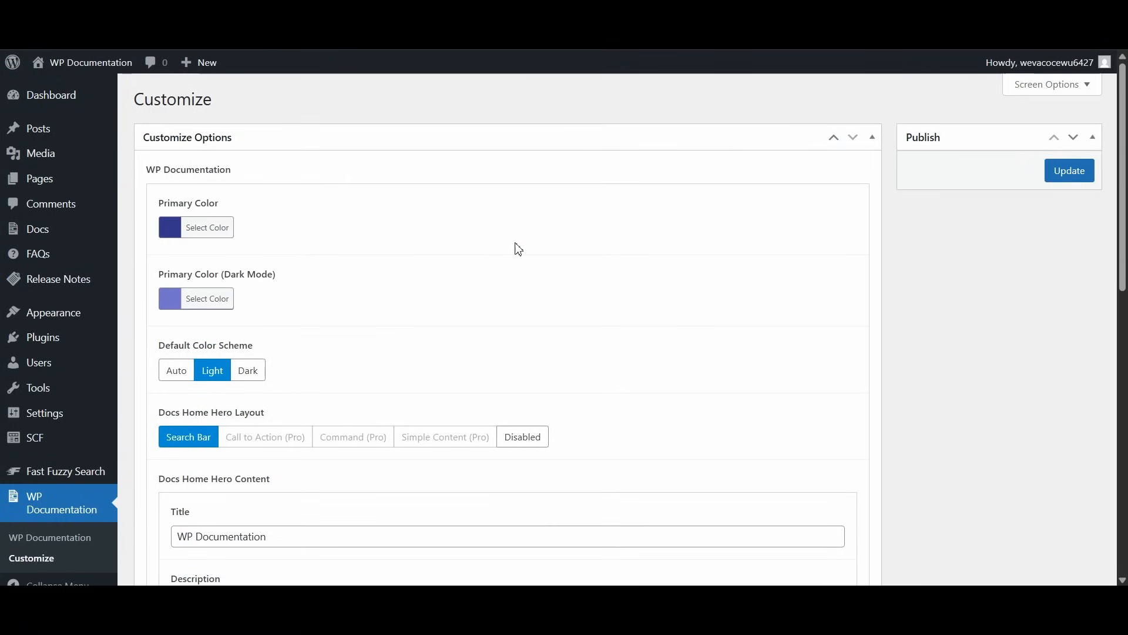
{"action": "scroll", "coordinate": [519, 247], "scroll_direction": "down", "scroll_amount": 1}
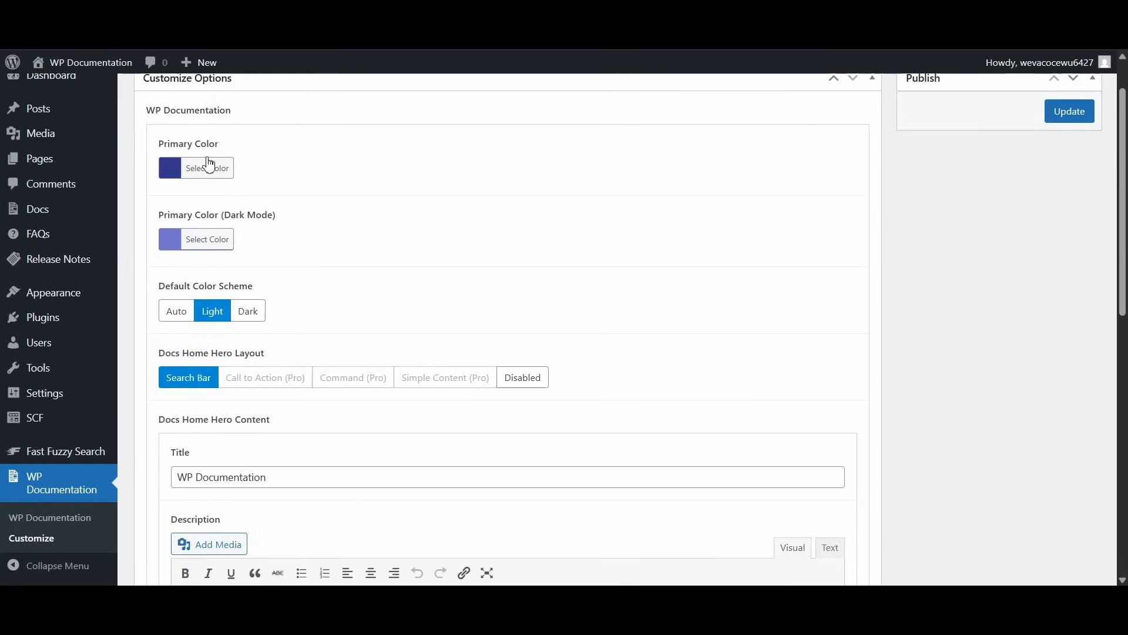
{"action": "left_click", "coordinate": [210, 166]}
{"action": "left_click", "coordinate": [220, 168]}
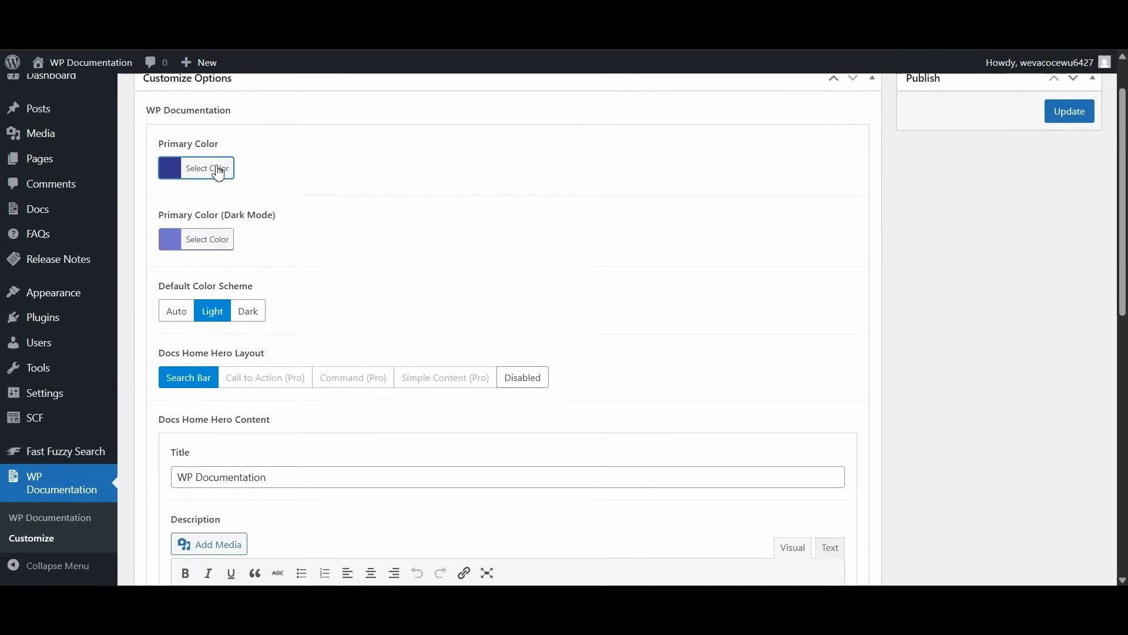
{"action": "scroll", "coordinate": [435, 172], "scroll_direction": "down", "scroll_amount": 4}
{"action": "scroll", "coordinate": [434, 172], "scroll_direction": "down", "scroll_amount": 2}
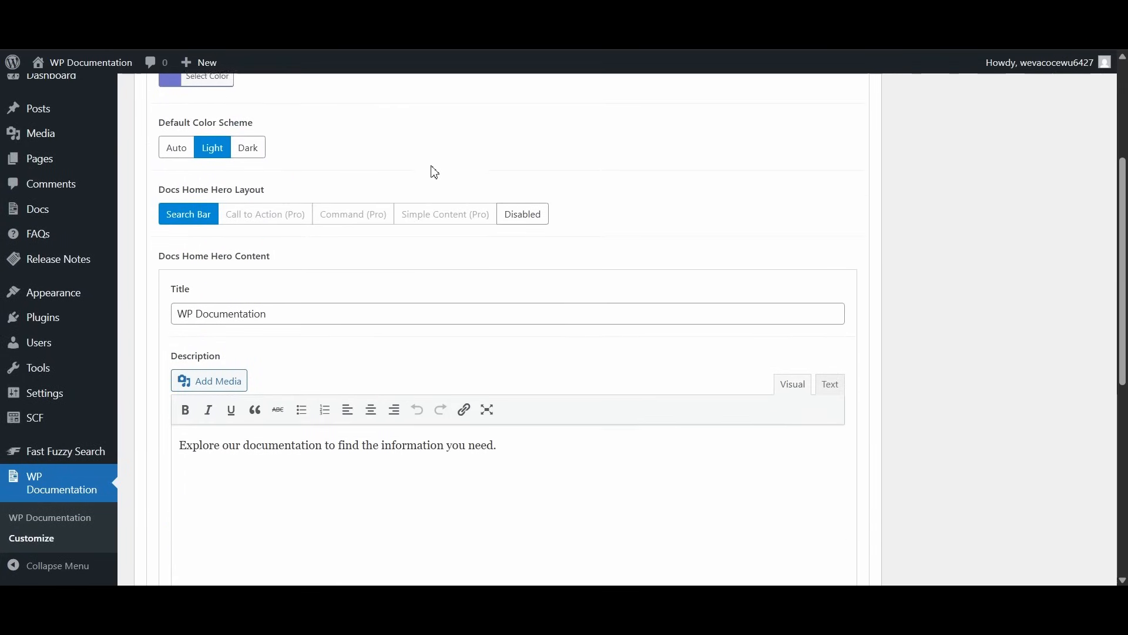
{"action": "scroll", "coordinate": [434, 172], "scroll_direction": "down", "scroll_amount": 7}
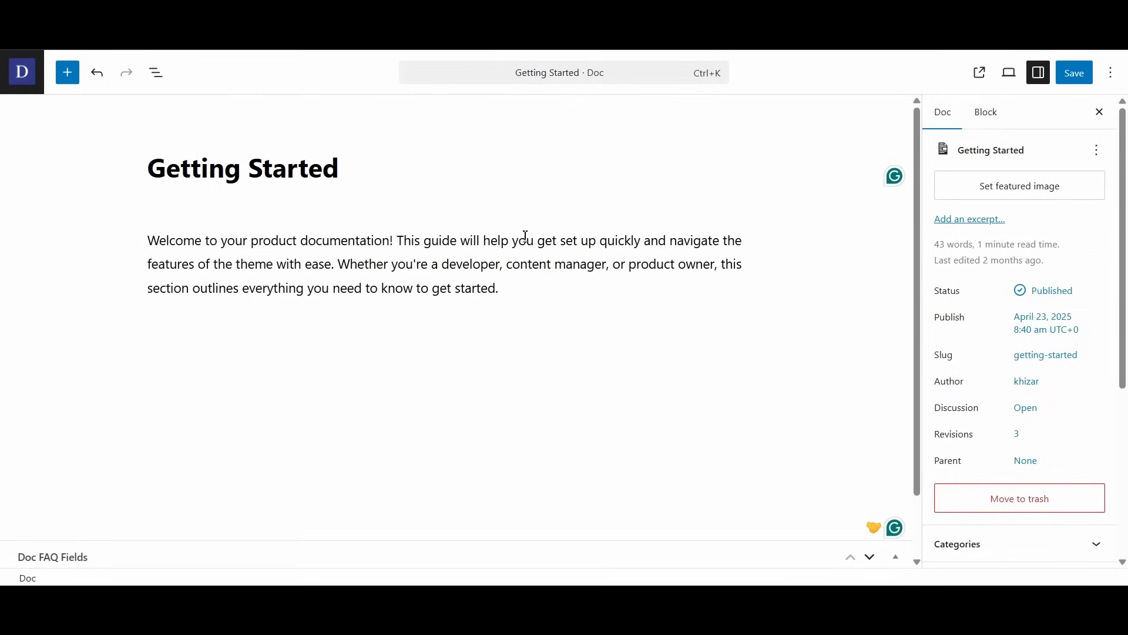
Insert a Code Snippet block below the introductory paragraph of the Getting Started doc.
{"action": "left_click", "coordinate": [530, 284]}
{"action": "key", "text": "Return"}
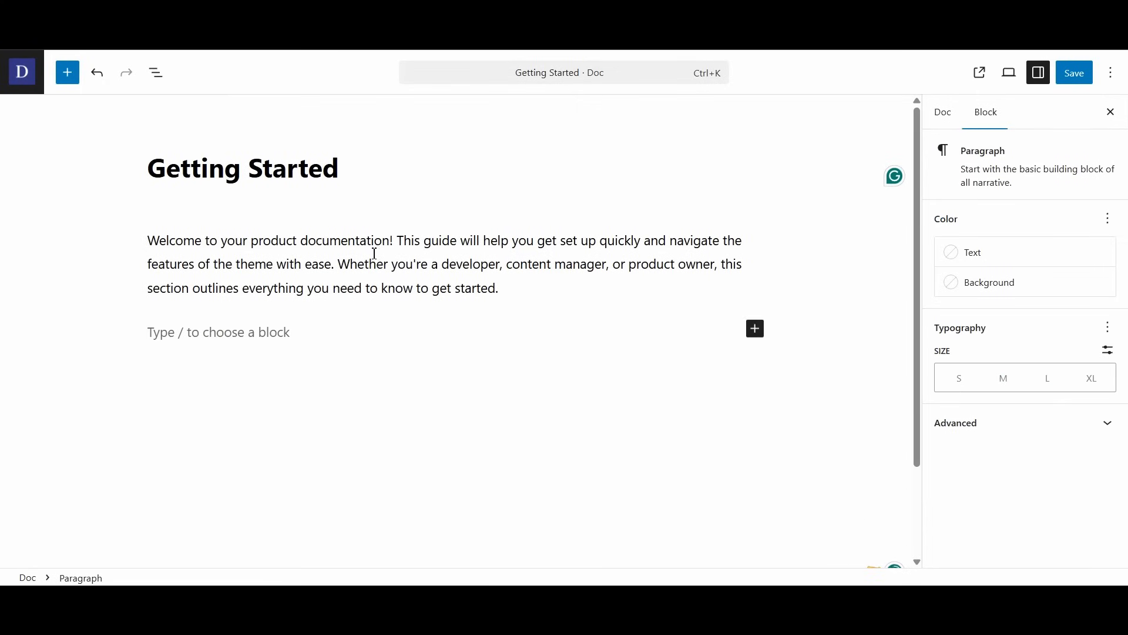
{"action": "left_click", "coordinate": [67, 72]}
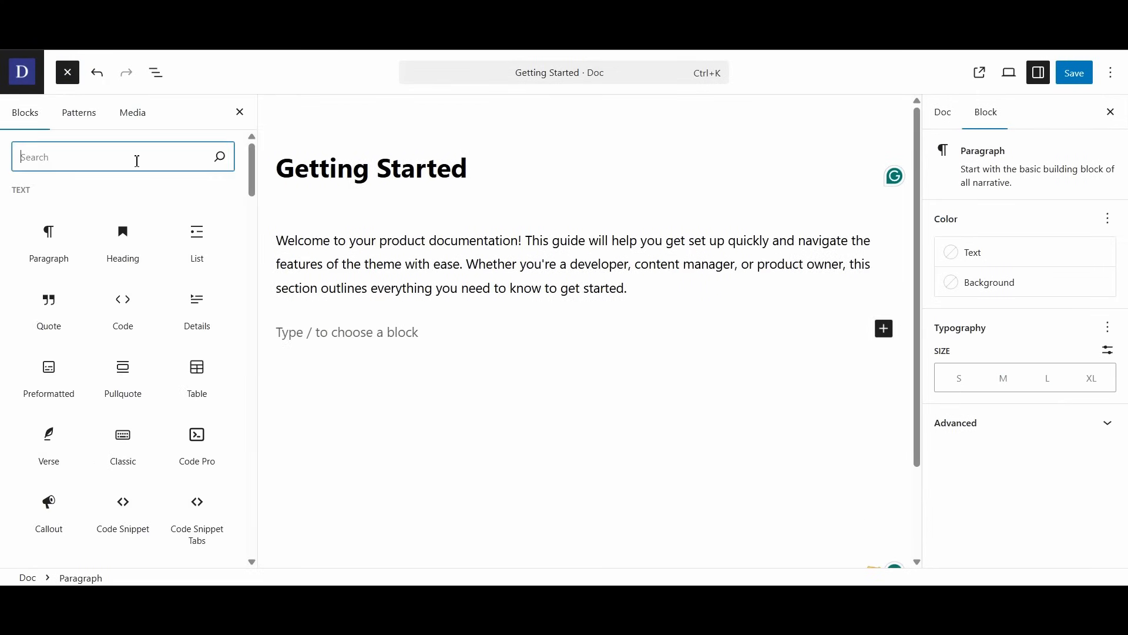
{"action": "type", "text": "code sni"}
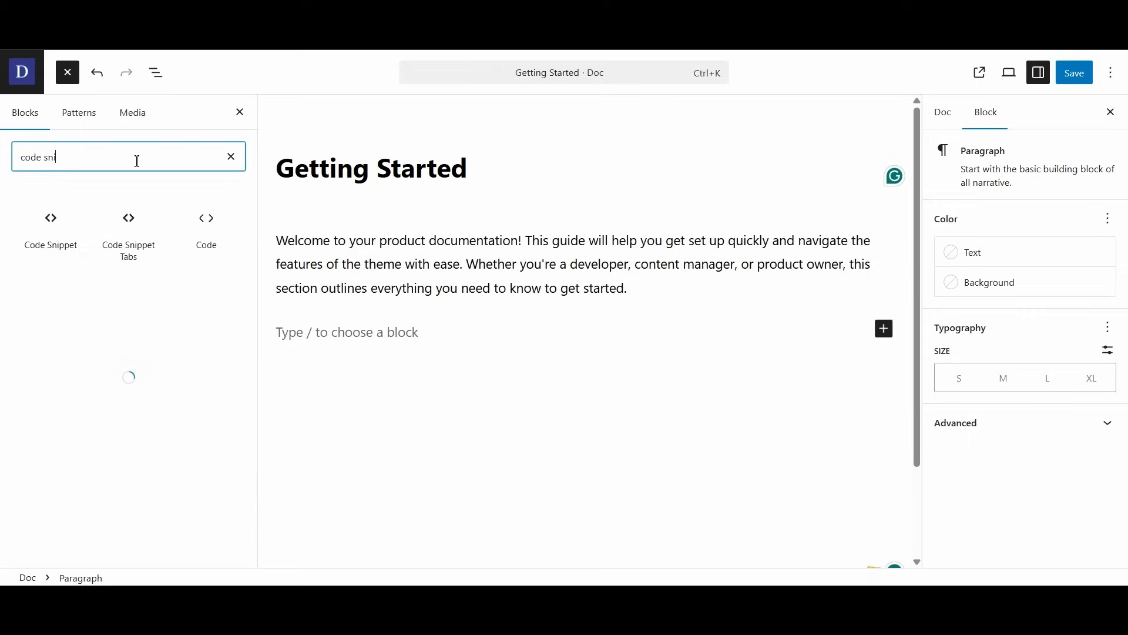
{"action": "left_click", "coordinate": [68, 246]}
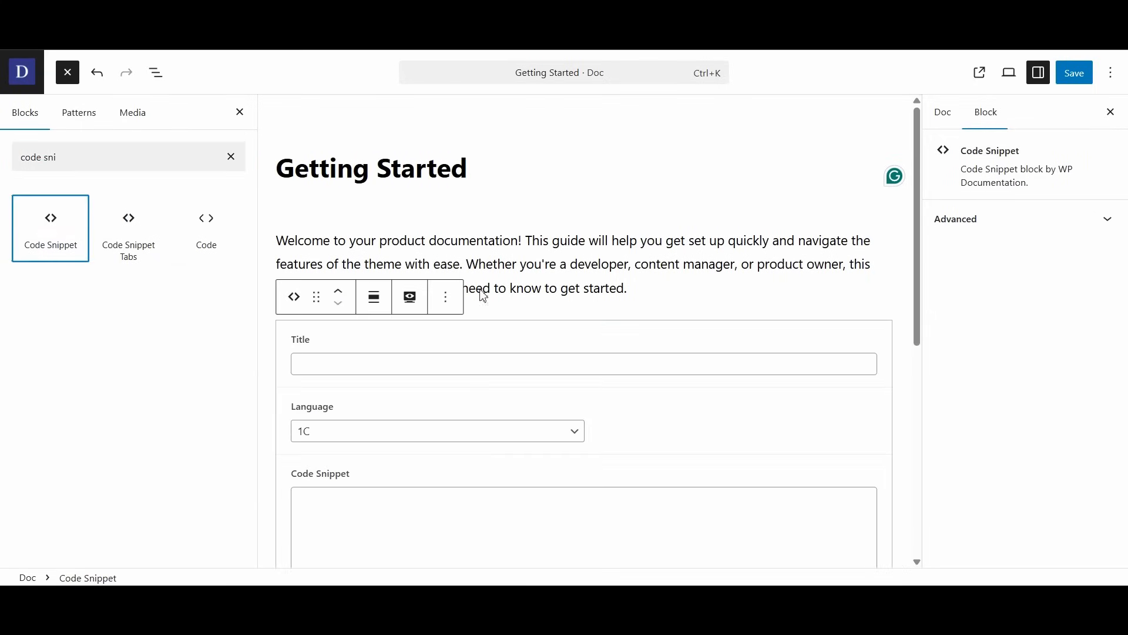
{"action": "left_click", "coordinate": [665, 289]}
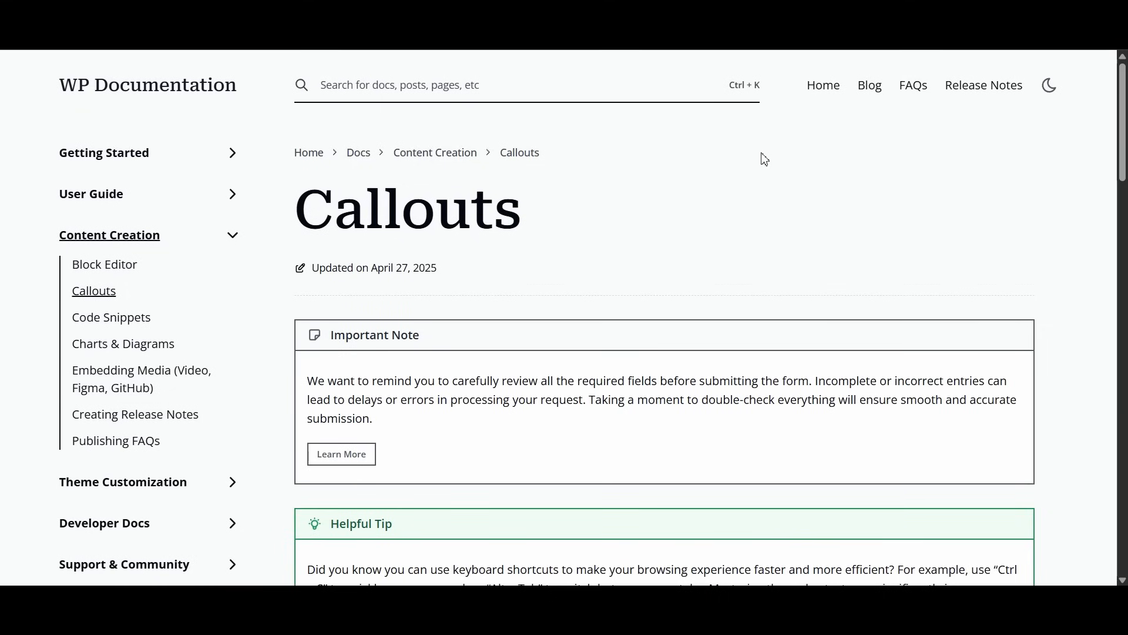
Examine the published Callouts, Code Snippets and Charts & Diagrams docs to see how their content blocks are rendered.
{"action": "scroll", "coordinate": [766, 160], "scroll_direction": "down", "scroll_amount": 18}
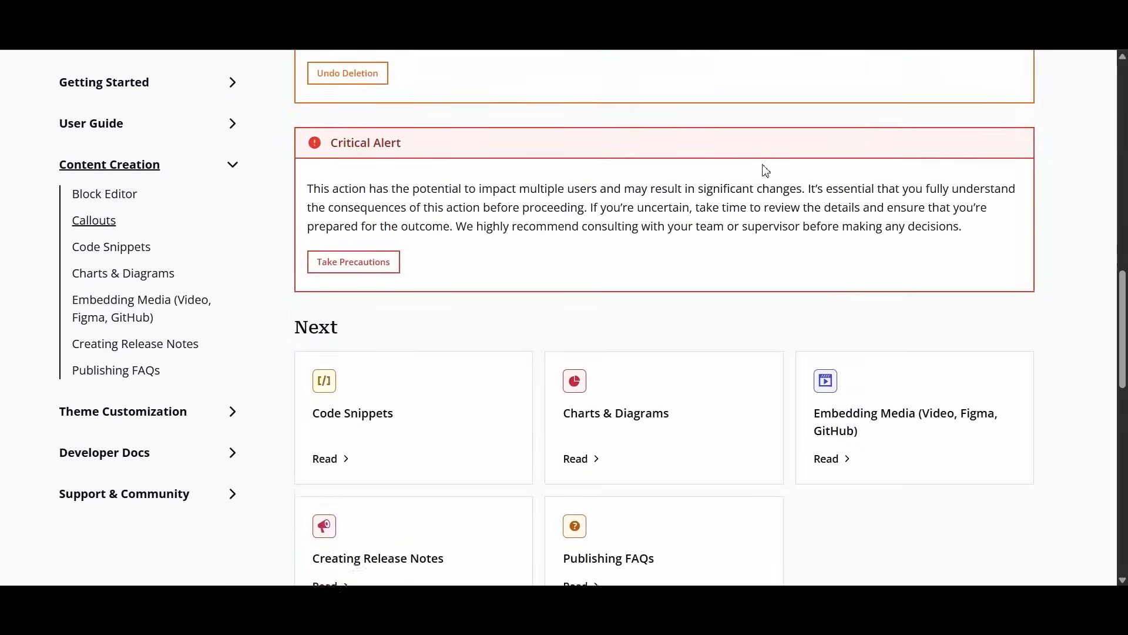
{"action": "scroll", "coordinate": [763, 171], "scroll_direction": "down", "scroll_amount": 4}
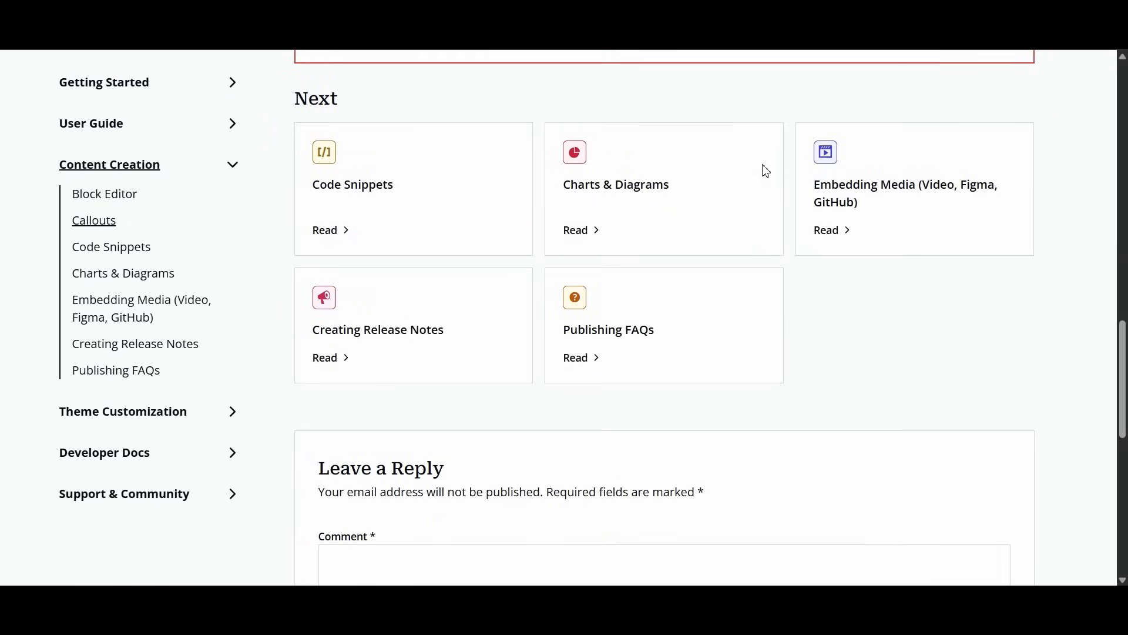
{"action": "left_click", "coordinate": [428, 186]}
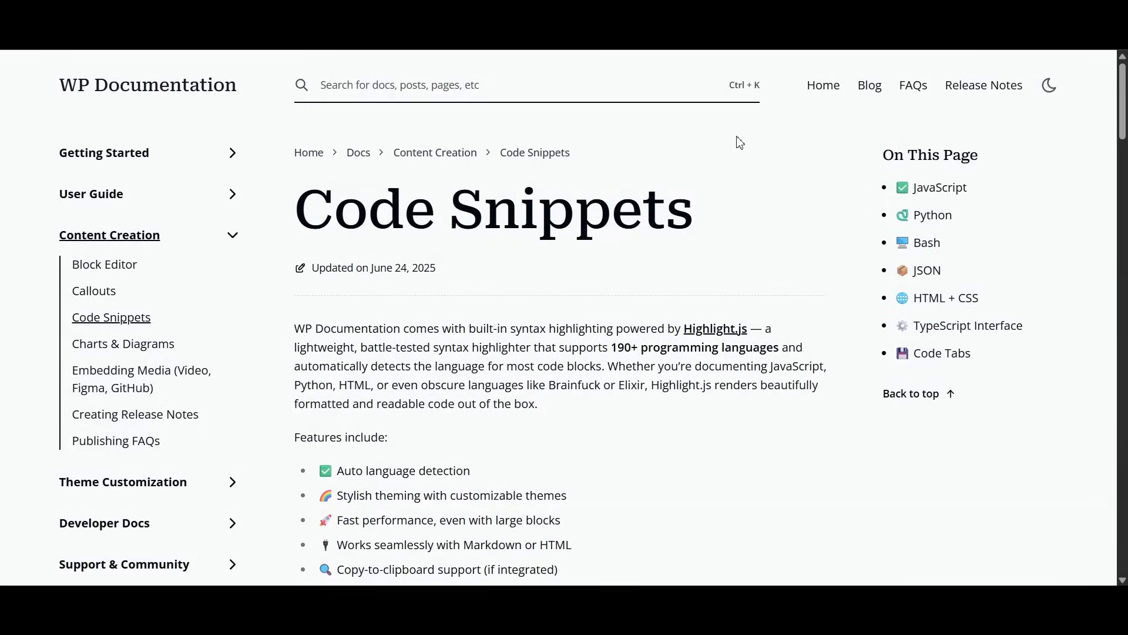
{"action": "scroll", "coordinate": [740, 143], "scroll_direction": "down", "scroll_amount": 18}
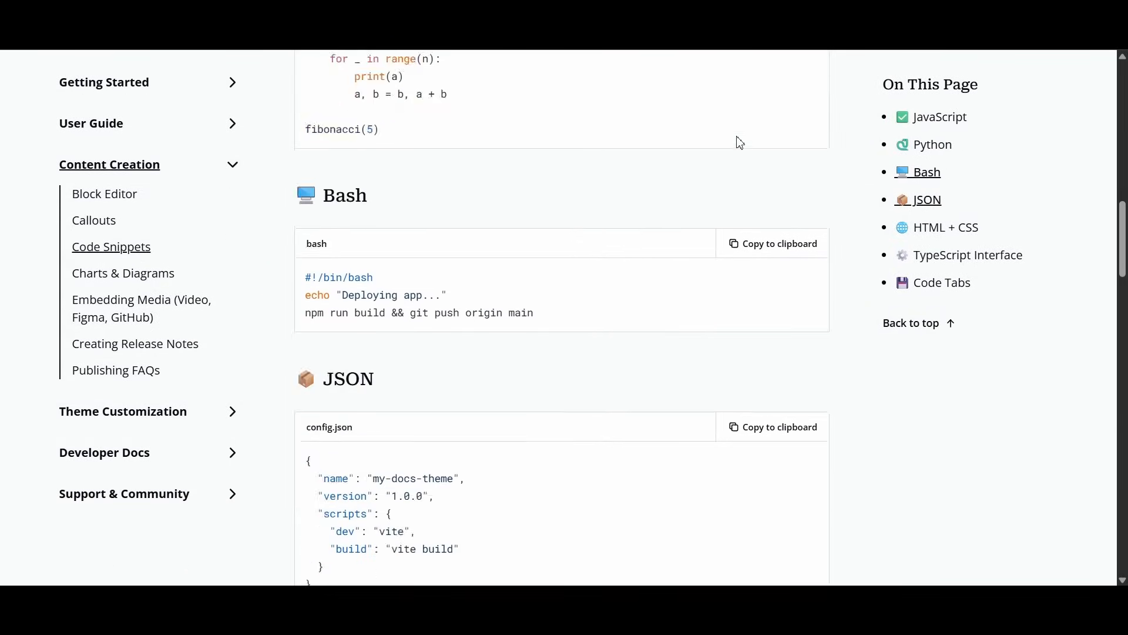
{"action": "scroll", "coordinate": [740, 143], "scroll_direction": "down", "scroll_amount": 15}
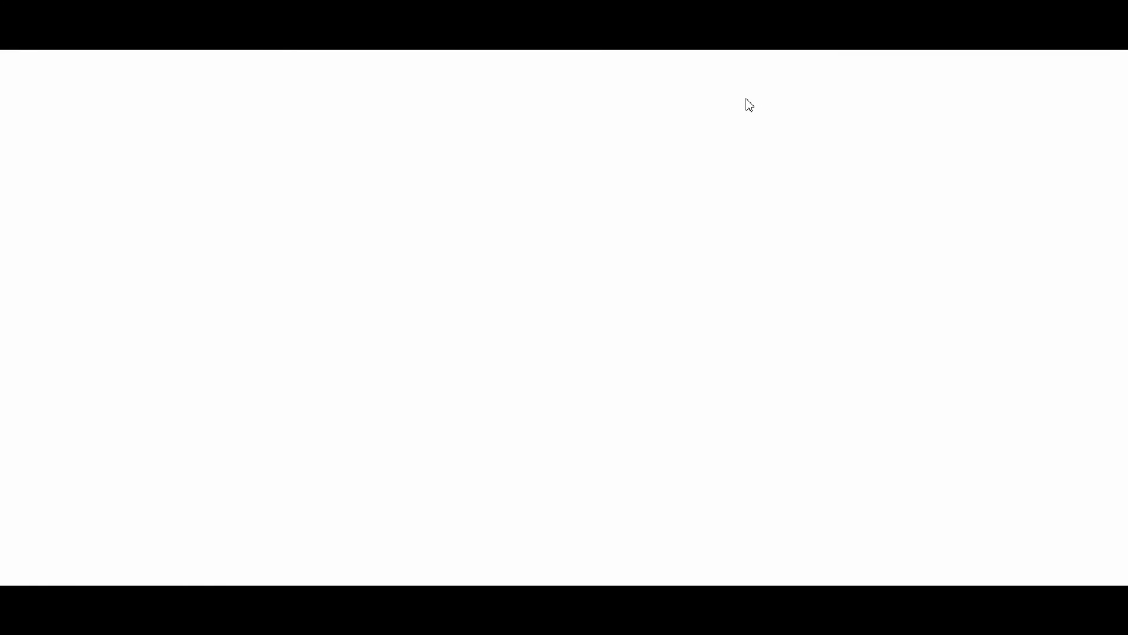
{"action": "scroll", "coordinate": [749, 138], "scroll_direction": "down", "scroll_amount": 12}
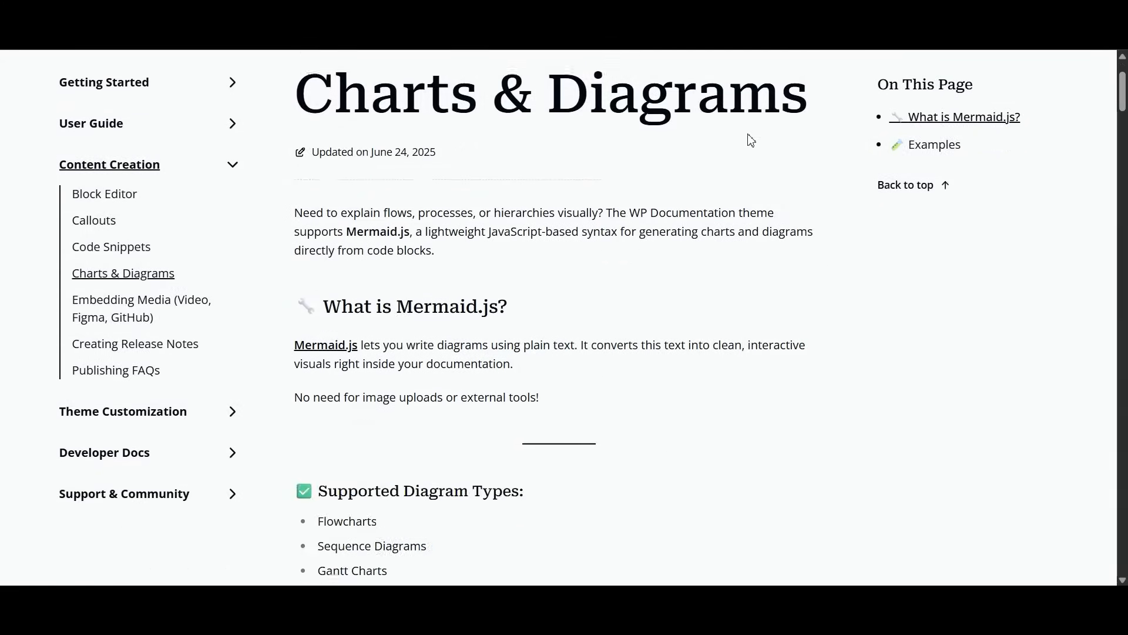
{"action": "scroll", "coordinate": [750, 140], "scroll_direction": "down", "scroll_amount": 20}
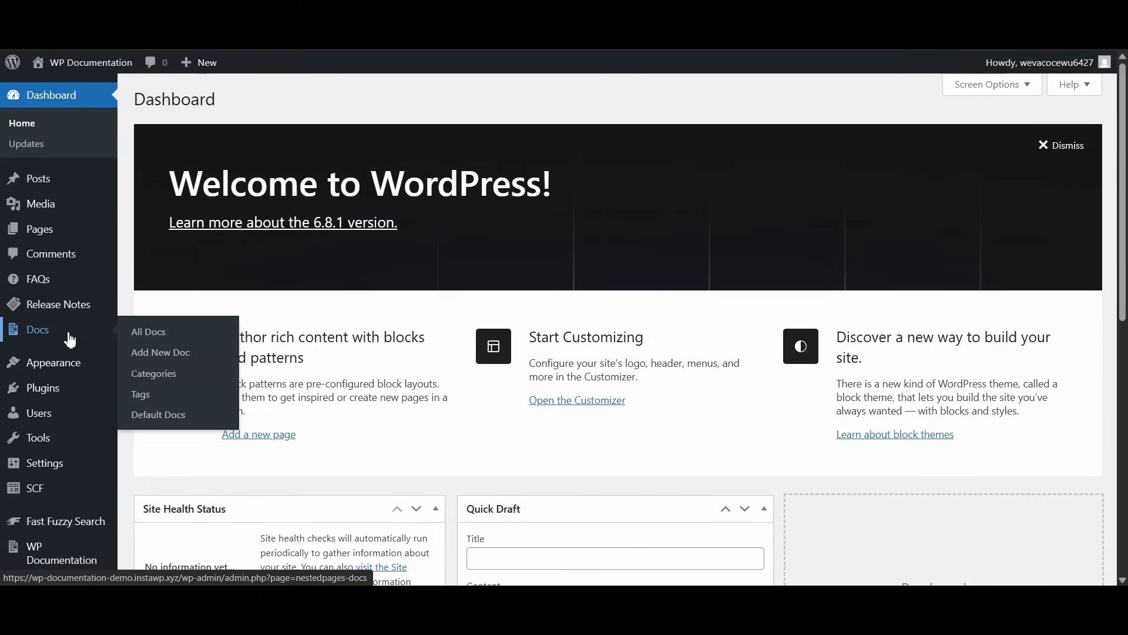
Add a published doc titled "Getting Started" through Add Multiple and reload the list of all docs.
{"action": "left_click", "coordinate": [70, 334]}
{"action": "left_click", "coordinate": [306, 105]}
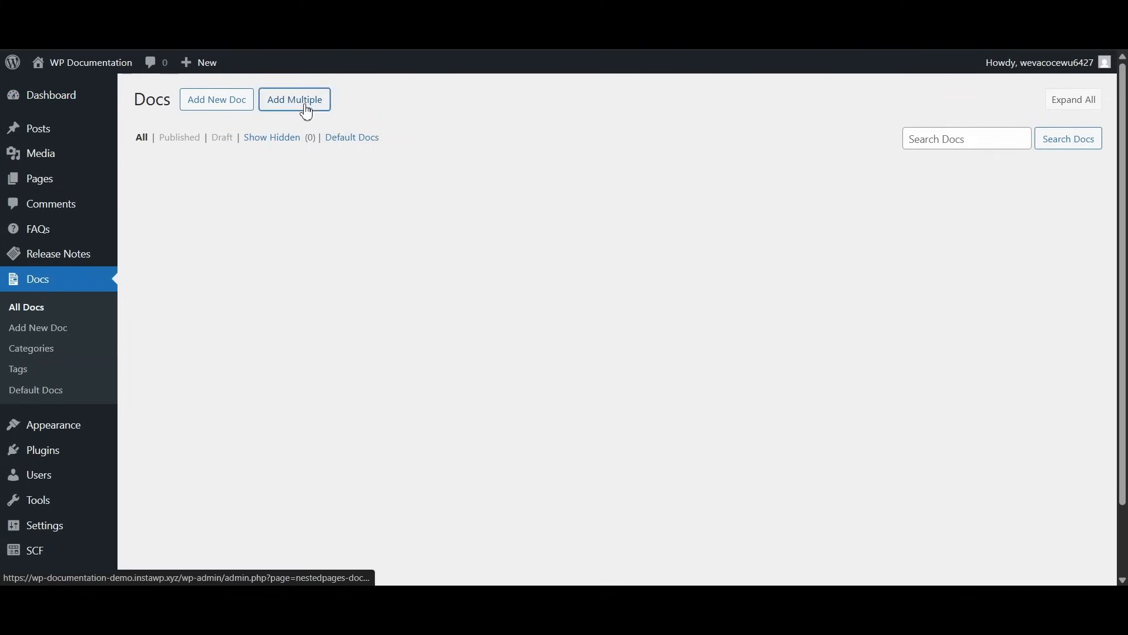
{"action": "type", "text": "Get"}
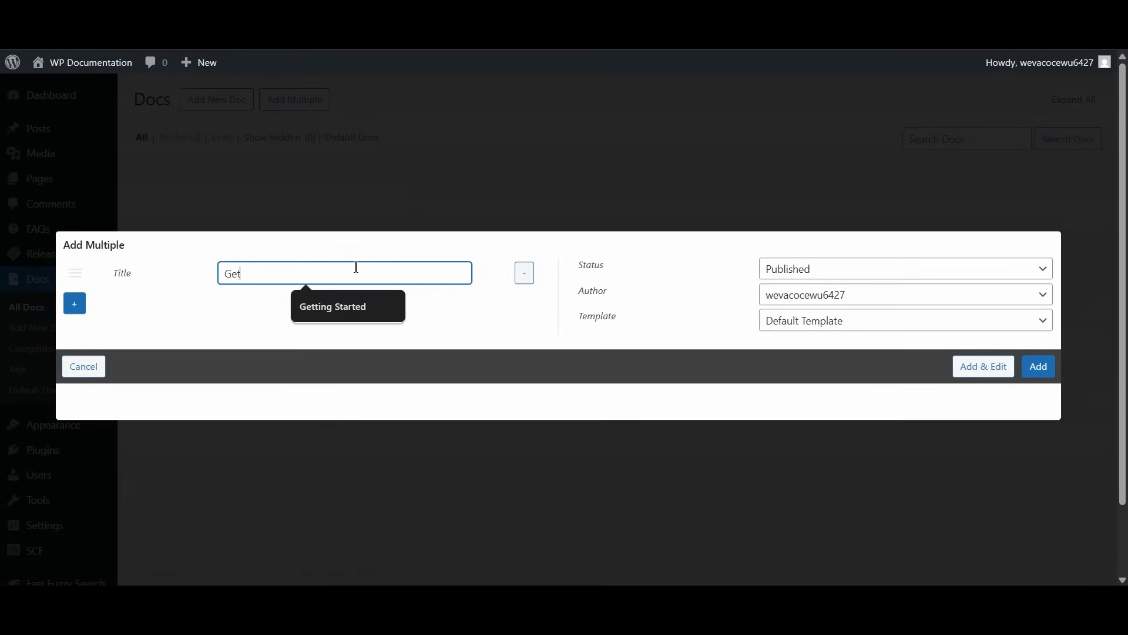
{"action": "type", "text": "t"}
{"action": "key", "text": "Down"}
{"action": "key", "text": "Return"}
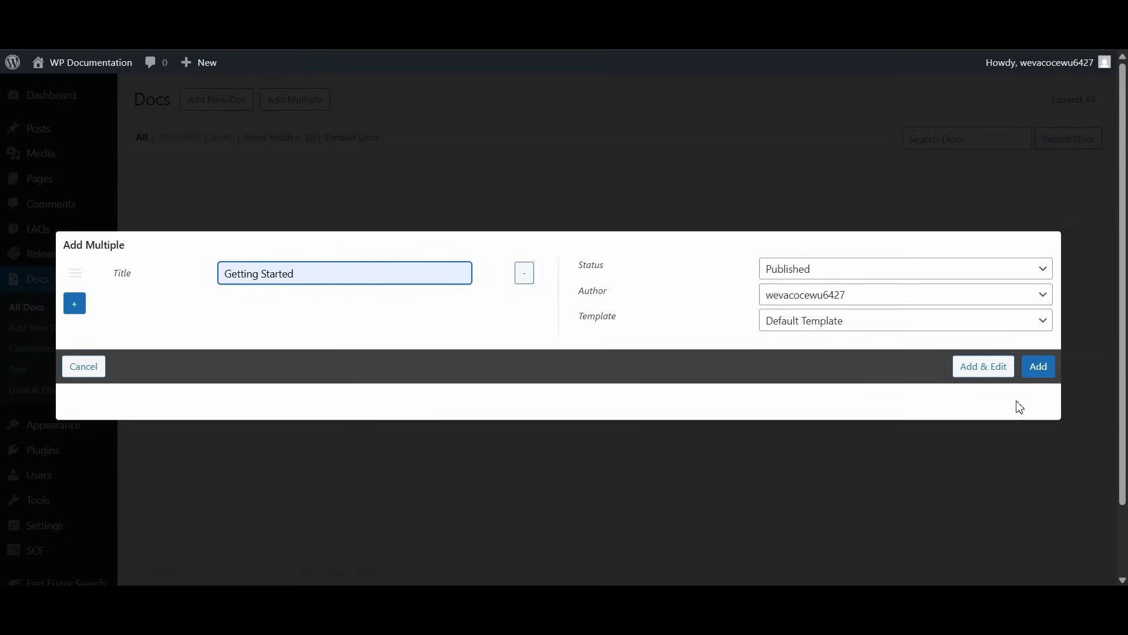
{"action": "left_click", "coordinate": [1039, 366]}
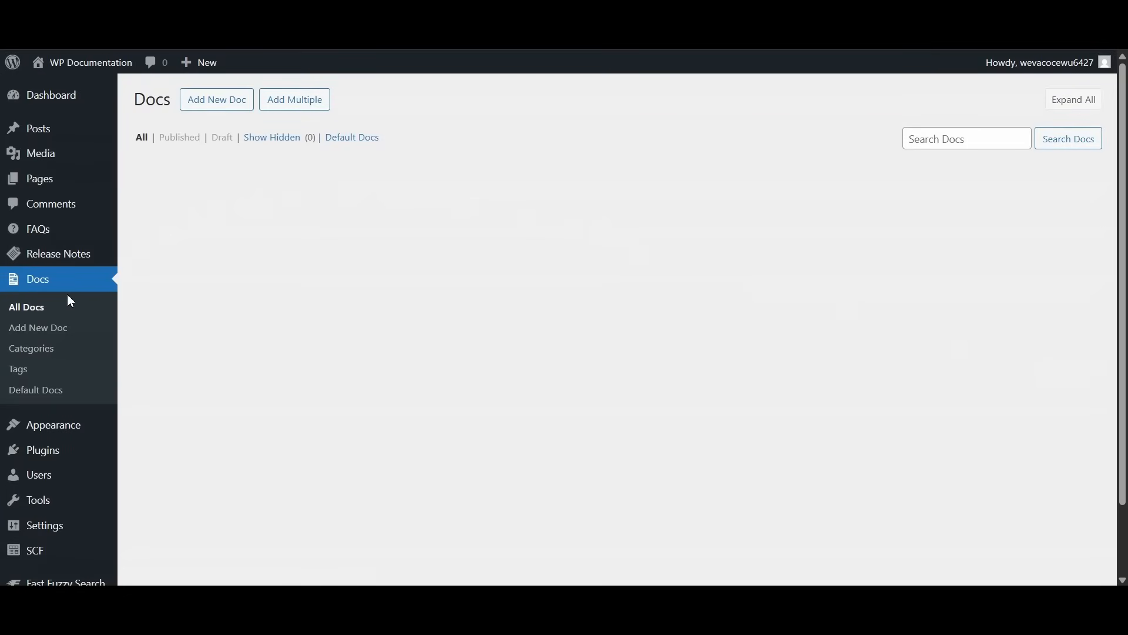
{"action": "left_click", "coordinate": [58, 310]}
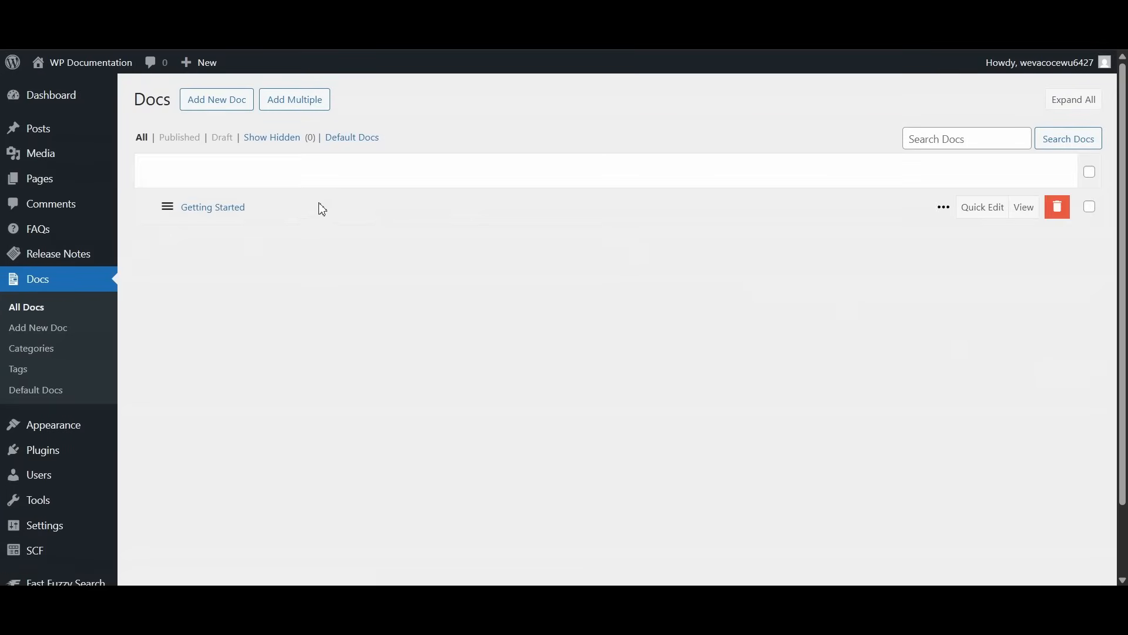
Add a published child doc titled "Code Snippets" under Getting Started.
{"action": "left_click", "coordinate": [946, 208]}
{"action": "left_click", "coordinate": [919, 262]}
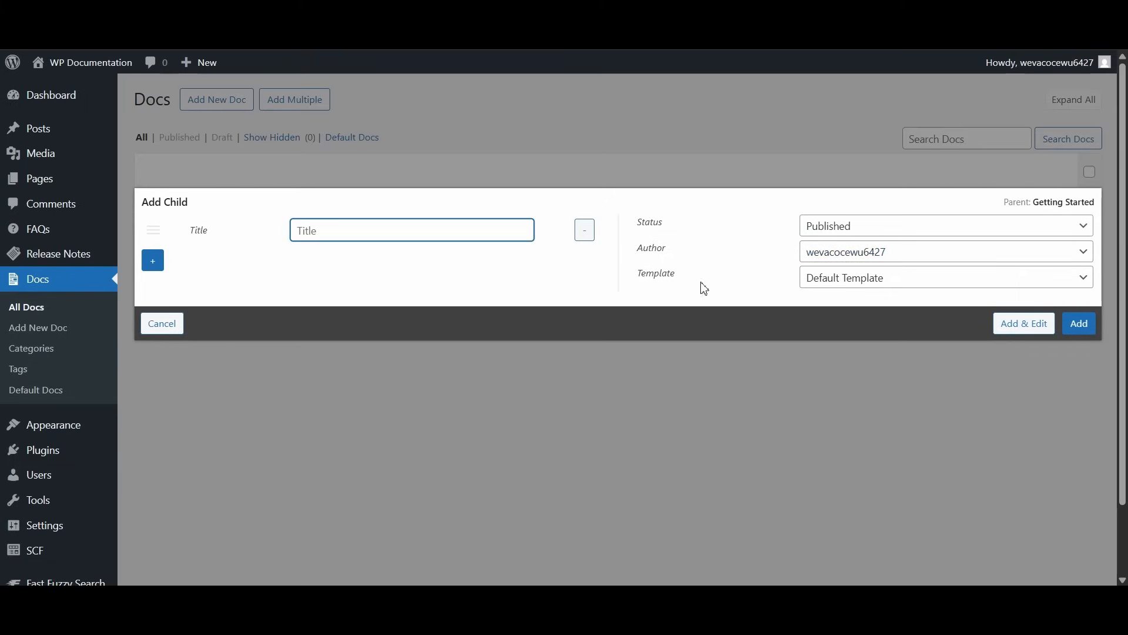
{"action": "type", "text": "Co"}
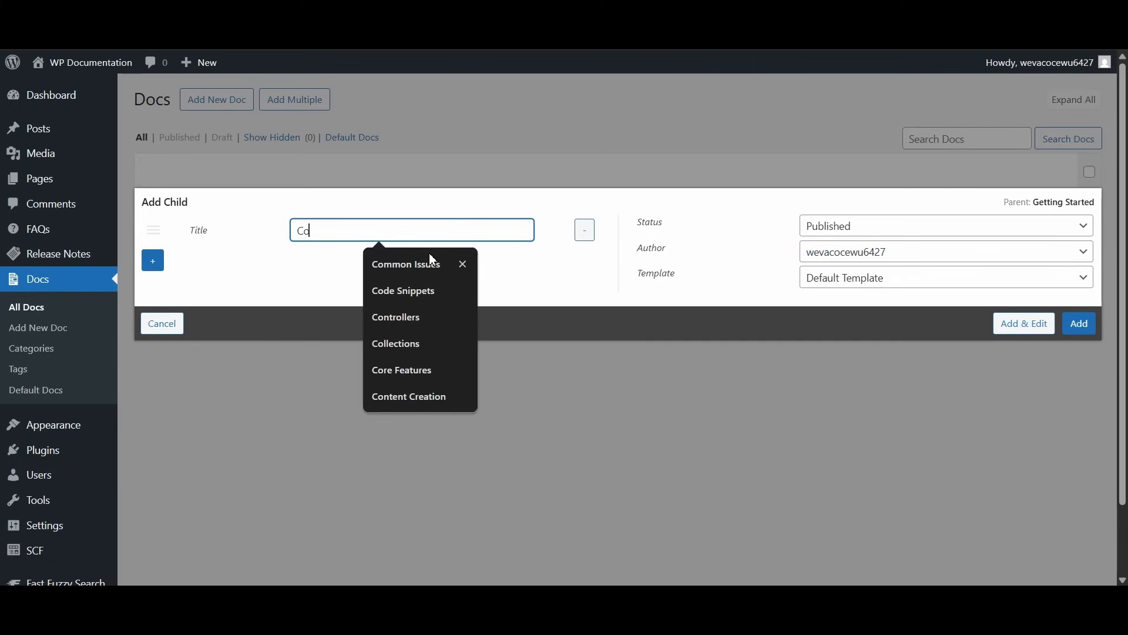
{"action": "key", "text": "Down"}
{"action": "key", "text": "Return"}
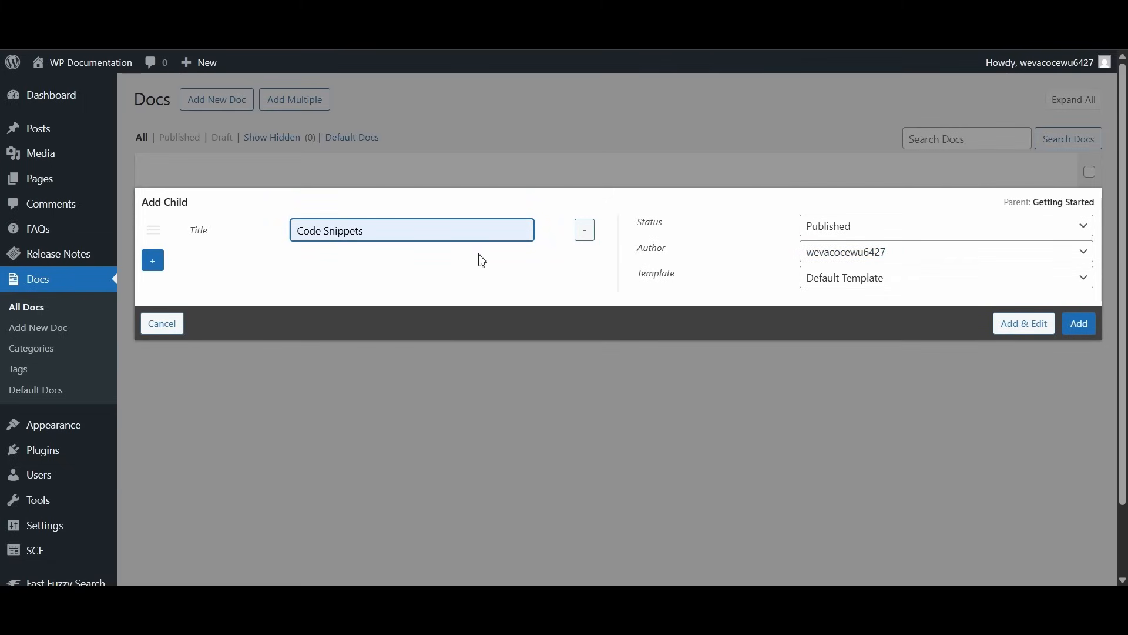
{"action": "left_click", "coordinate": [1080, 324]}
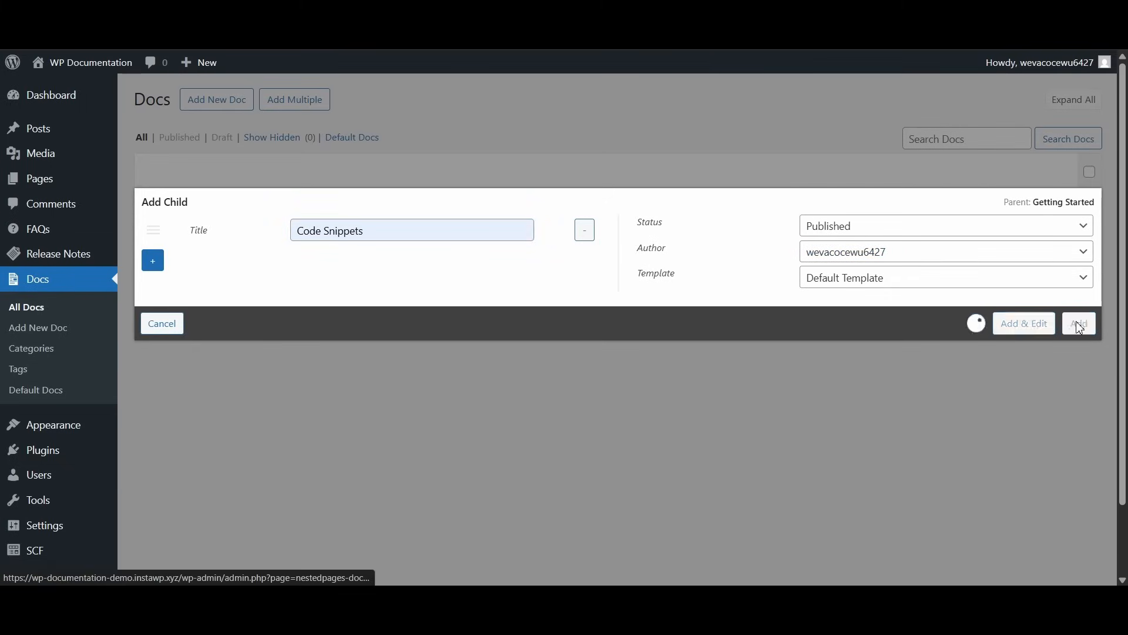
{"action": "left_click", "coordinate": [249, 250]}
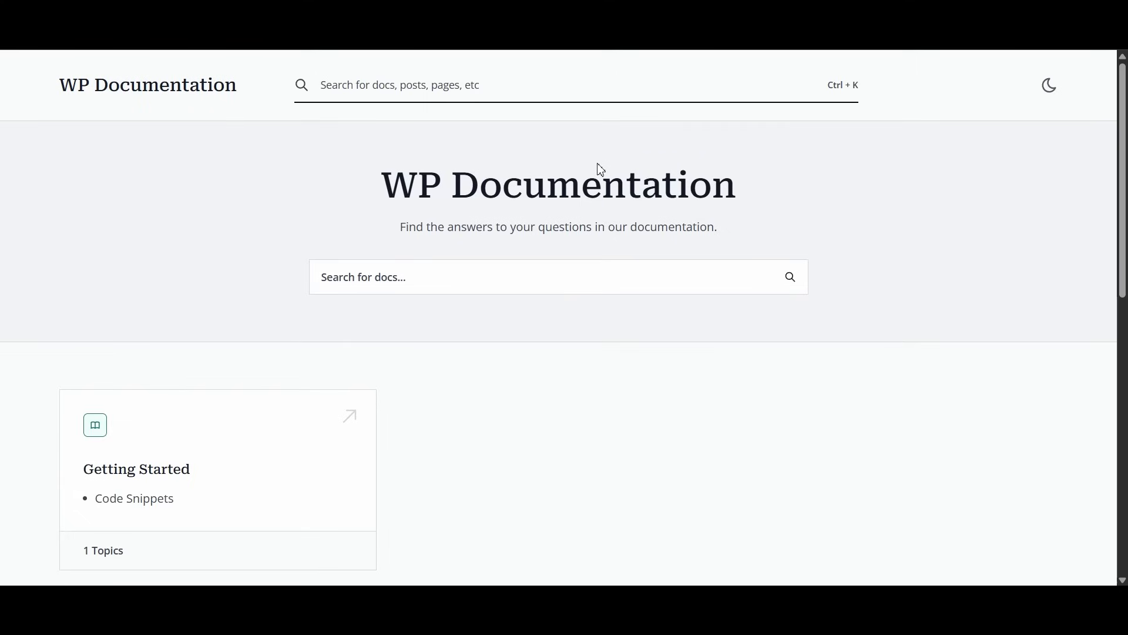
Switch to the WP Documentation Pro product page and review its features, benefits and frequently asked questions.
{"action": "key", "text": "ctrl+Tab"}
{"action": "scroll", "coordinate": [587, 183], "scroll_direction": "down", "scroll_amount": 5}
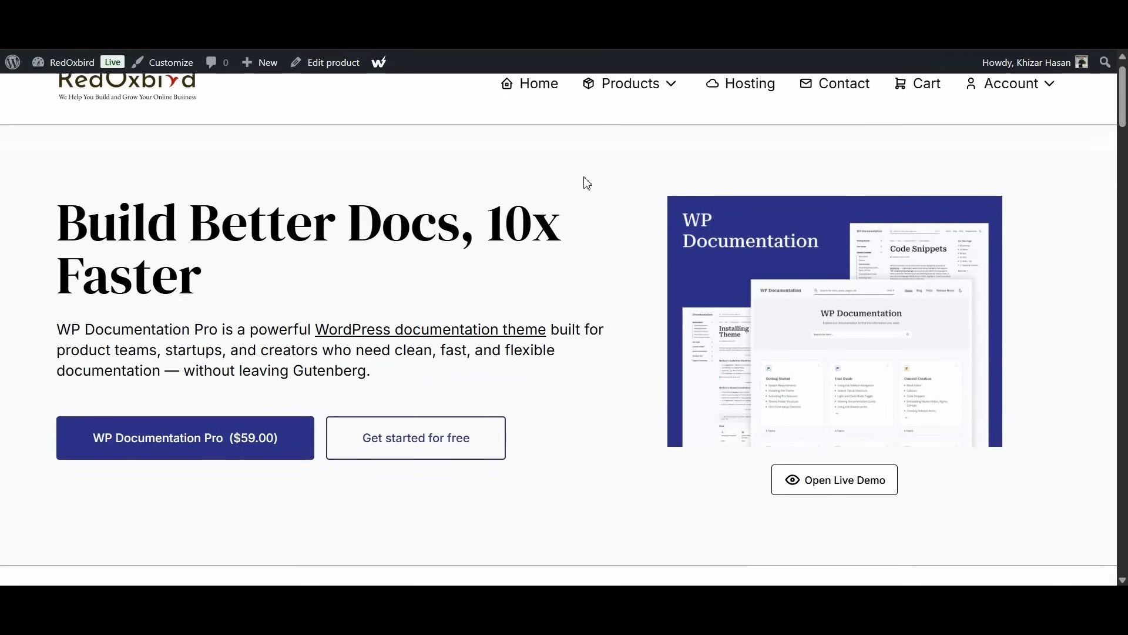
{"action": "scroll", "coordinate": [587, 183], "scroll_direction": "down", "scroll_amount": 8}
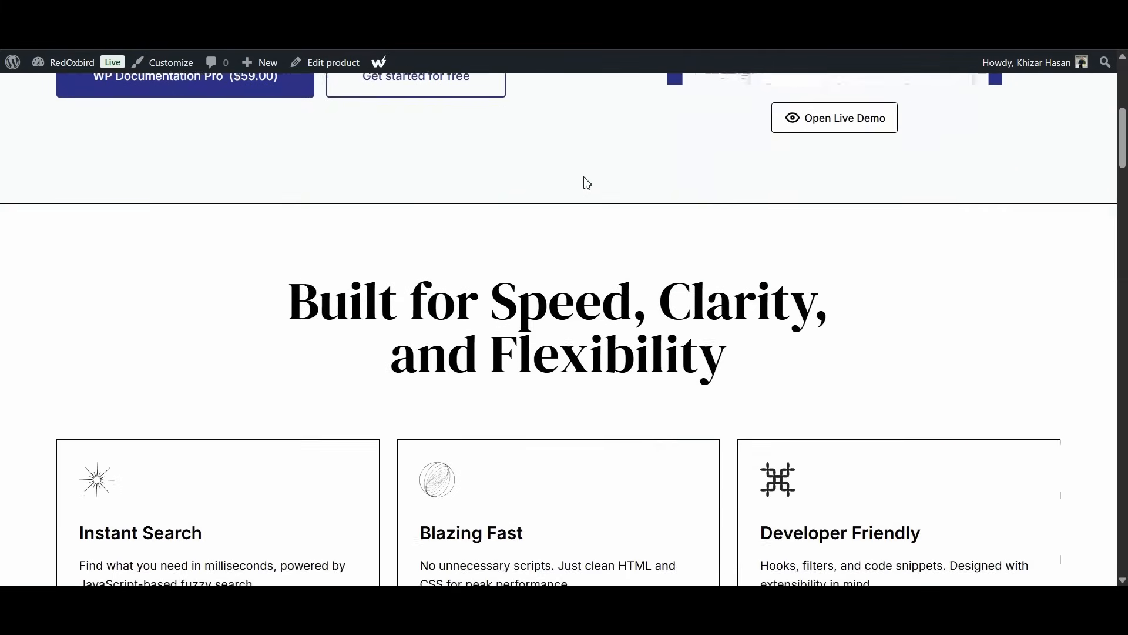
{"action": "scroll", "coordinate": [586, 183], "scroll_direction": "down", "scroll_amount": 9}
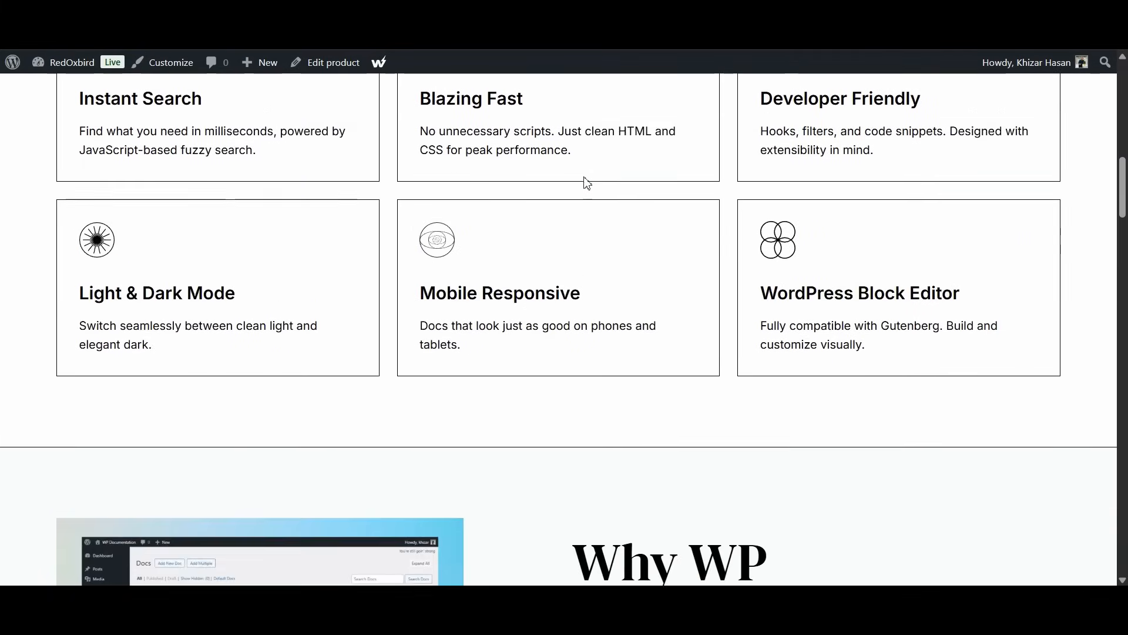
{"action": "scroll", "coordinate": [587, 183], "scroll_direction": "down", "scroll_amount": 2}
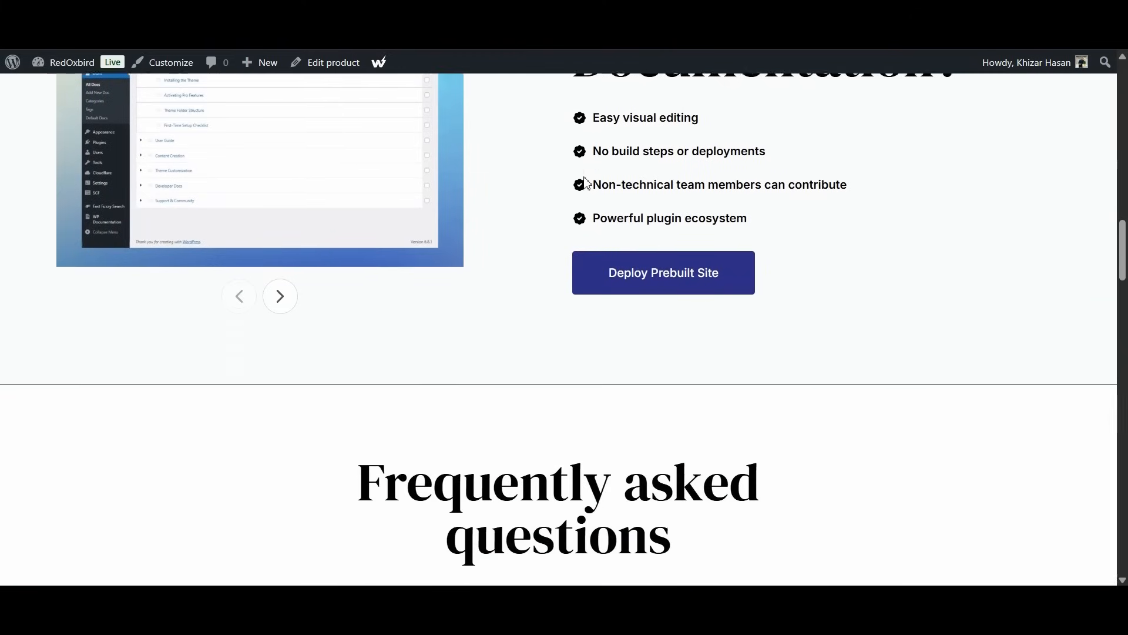
{"action": "scroll", "coordinate": [587, 183], "scroll_direction": "down", "scroll_amount": 17}
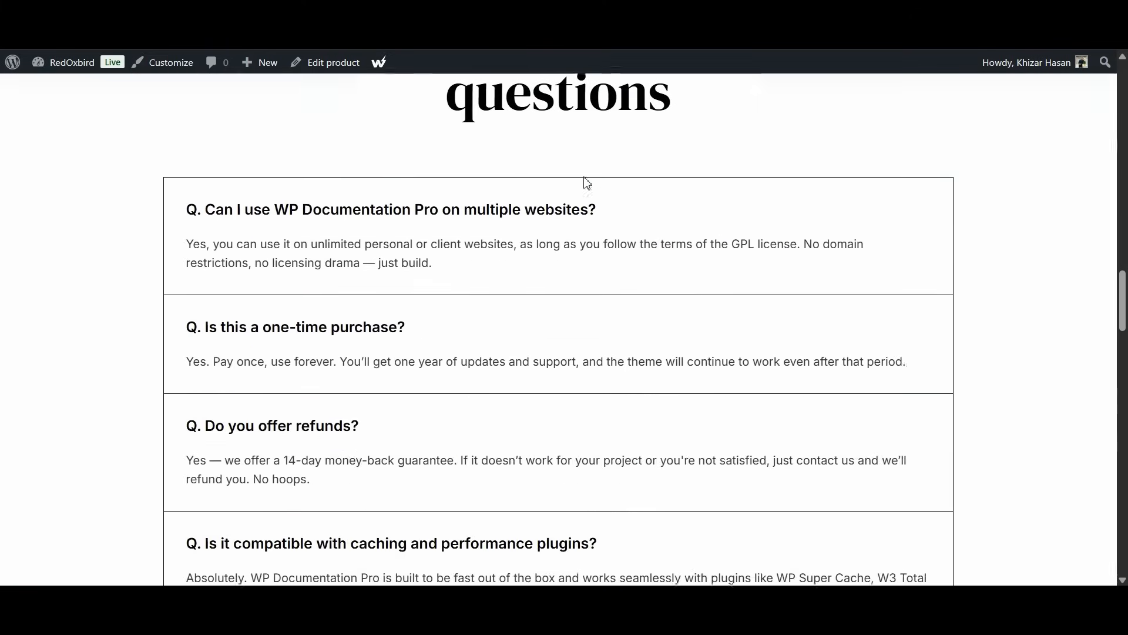
{"action": "scroll", "coordinate": [586, 184], "scroll_direction": "down", "scroll_amount": 12}
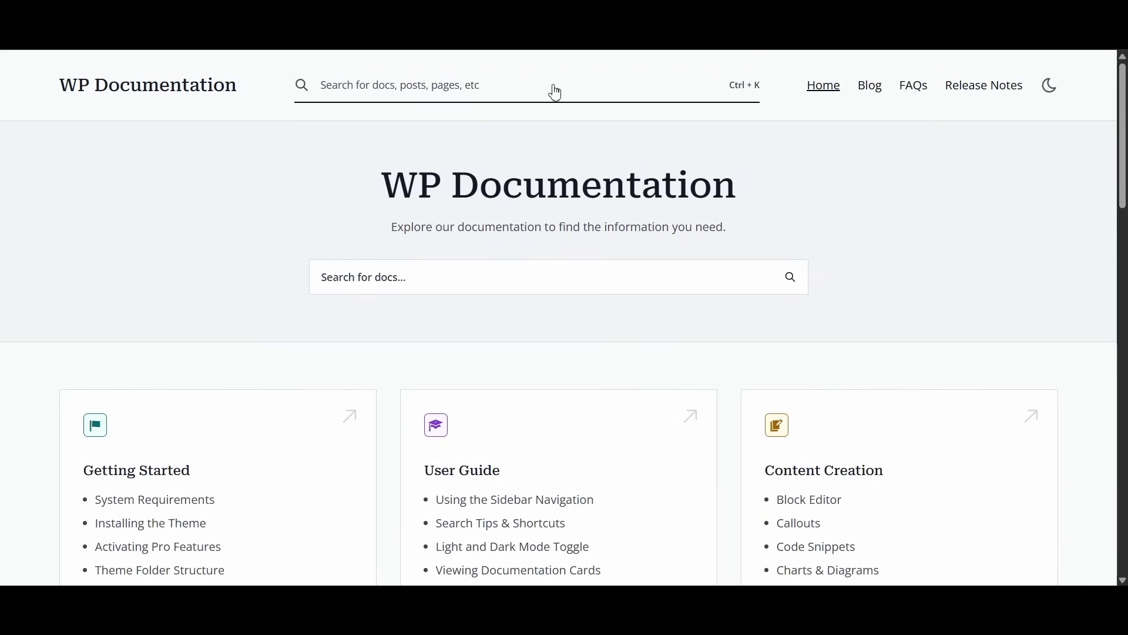
Search the demo documentation site for "gettin" and select the Getting Started doc.
{"action": "left_click", "coordinate": [552, 83]}
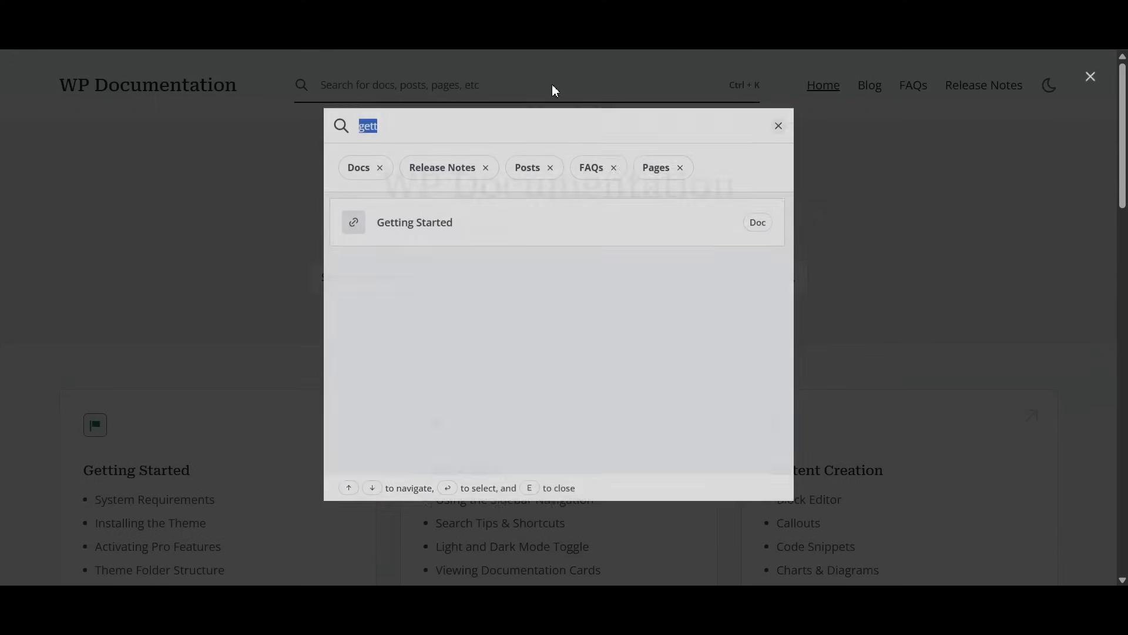
{"action": "type", "text": "gettin"}
{"action": "key", "text": "Return"}
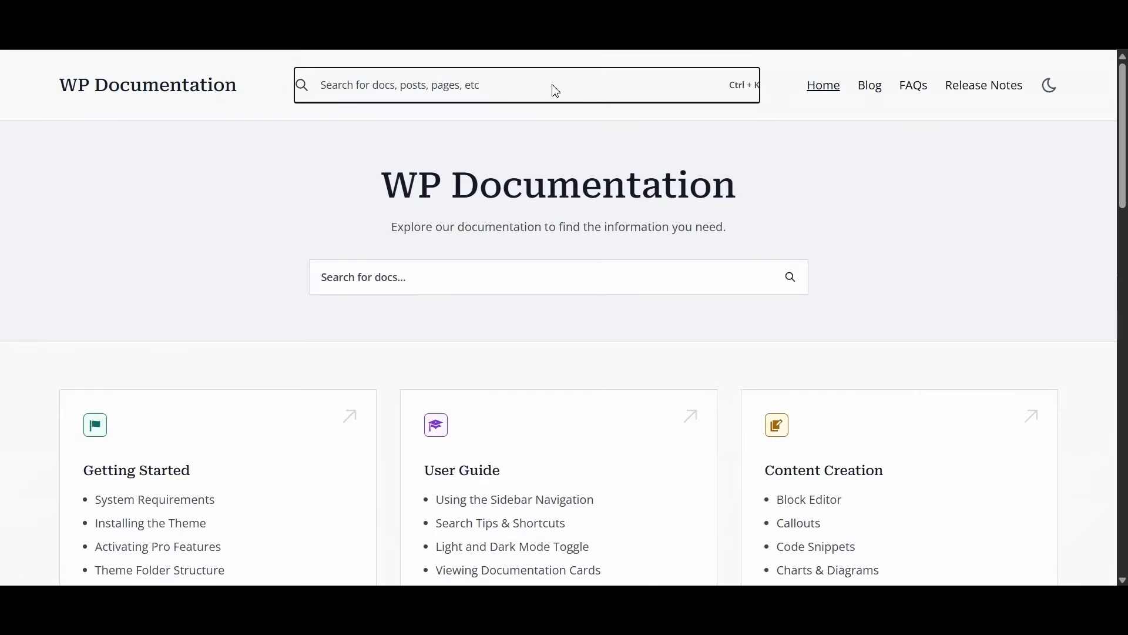